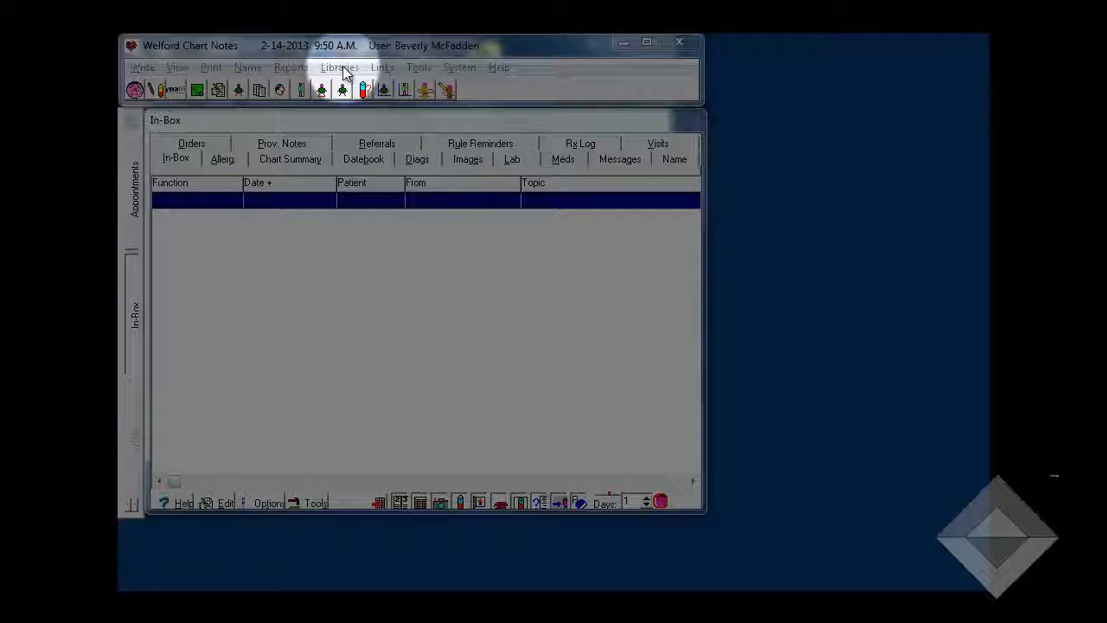
pyautogui.click(340, 67)
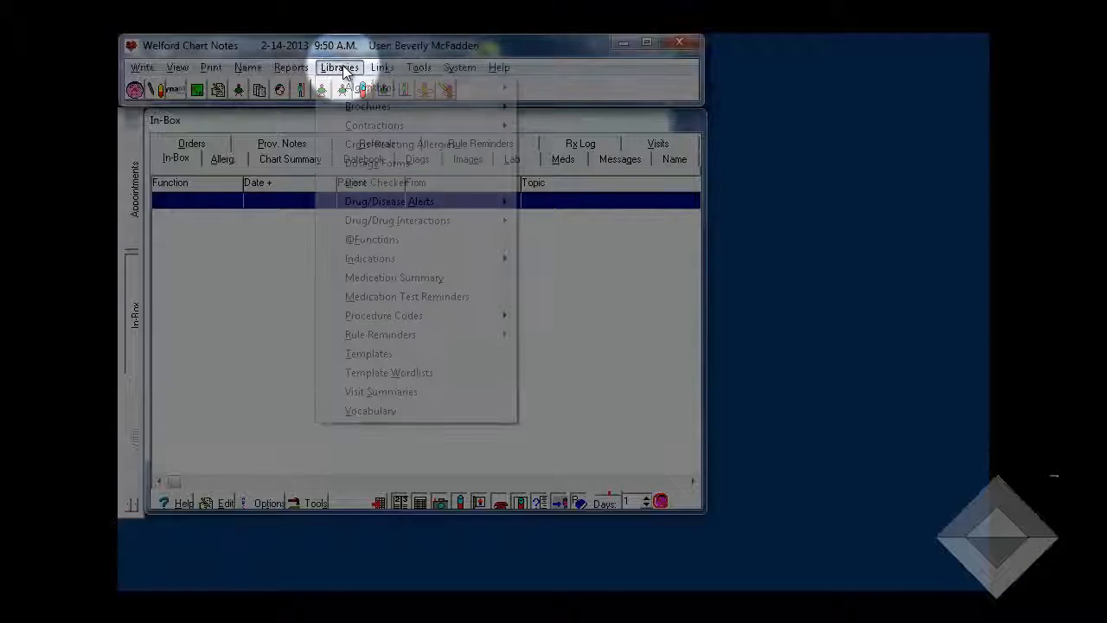
pyautogui.moveTo(387, 337)
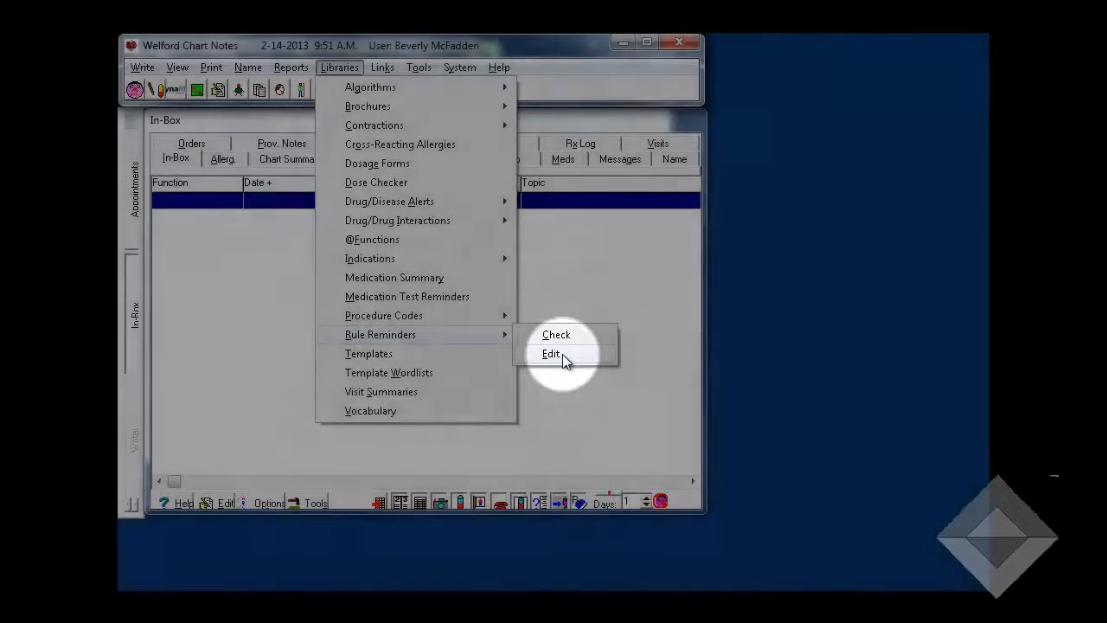
pyautogui.click(551, 354)
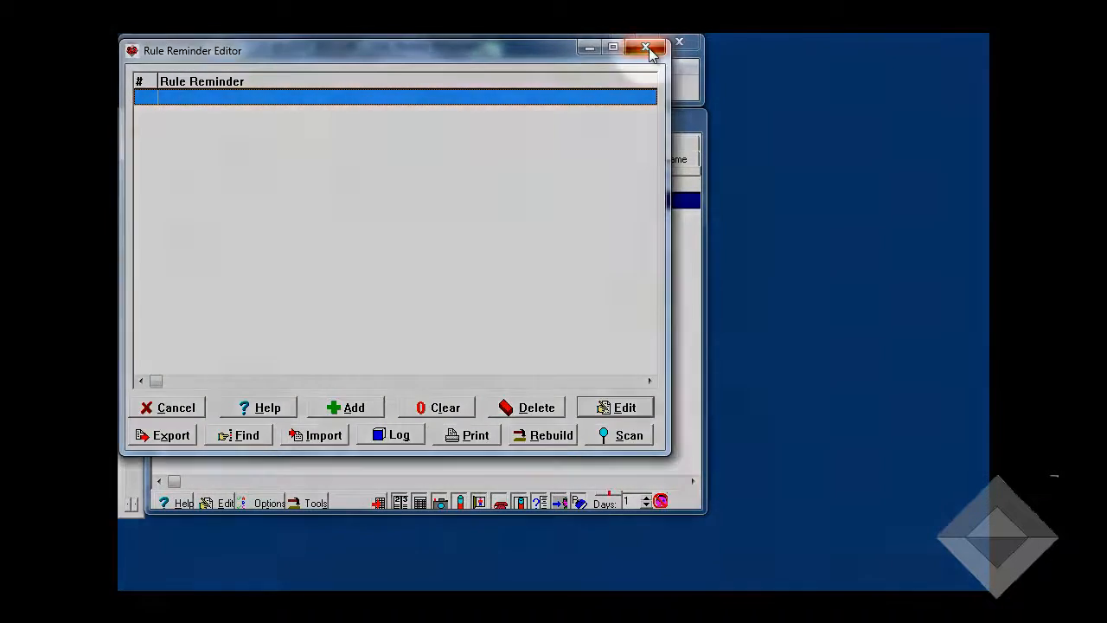
pyautogui.click(647, 48)
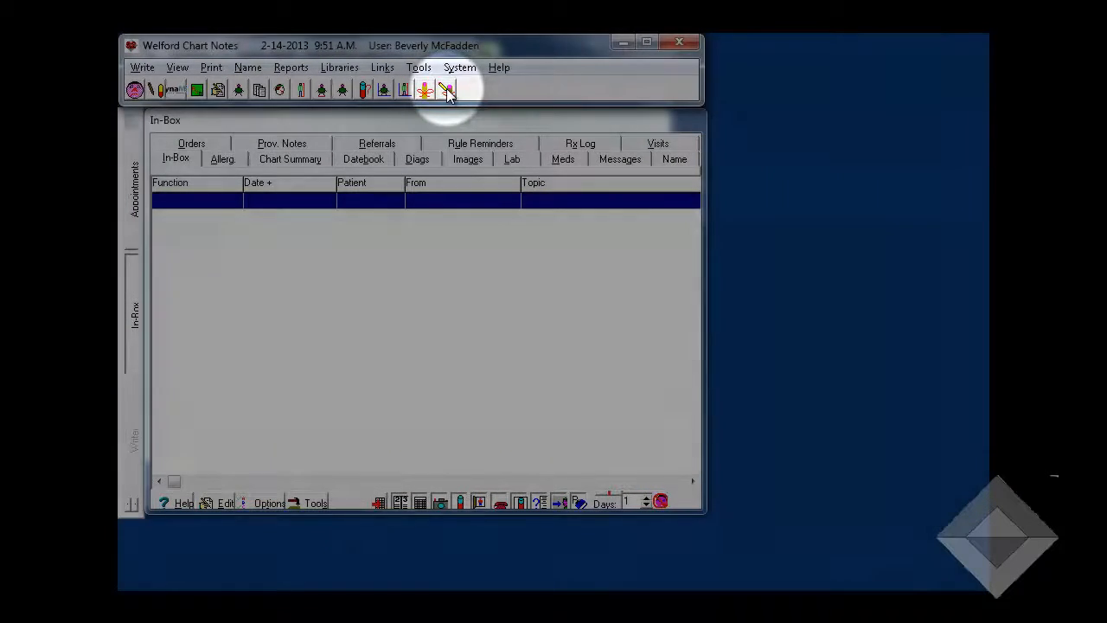
# Add a rule reminder with the rule "active and birth year >=1945 and birth year <=1965 and never had hepatitis c antibody and never had hepatitis C".
pyautogui.click(447, 91)
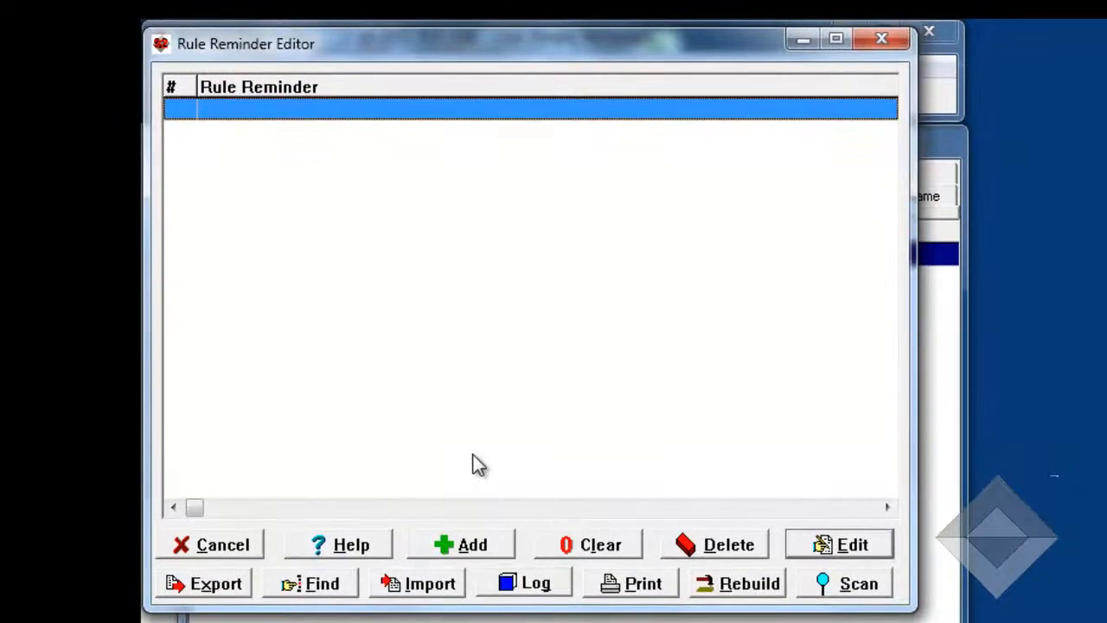
pyautogui.click(469, 547)
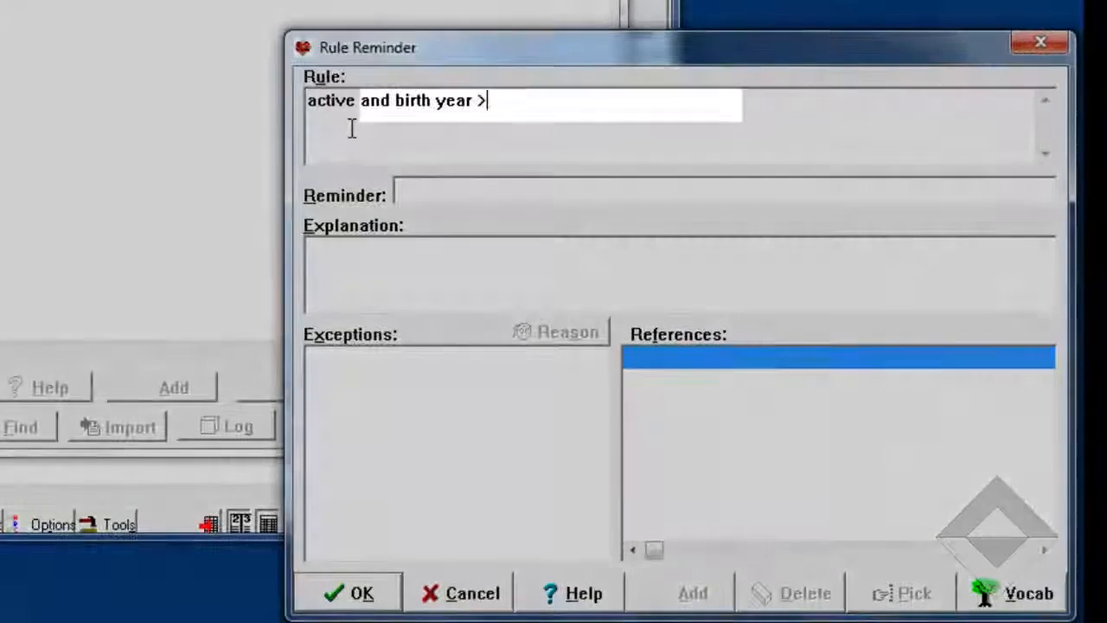
pyautogui.write('= ')
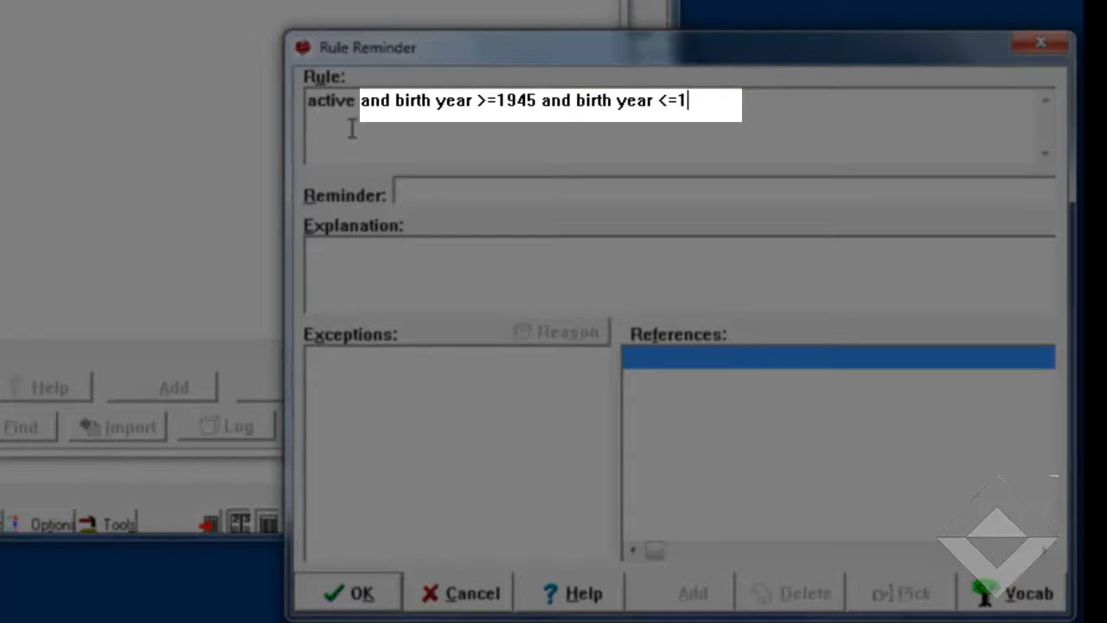
pyautogui.write('965 and never')
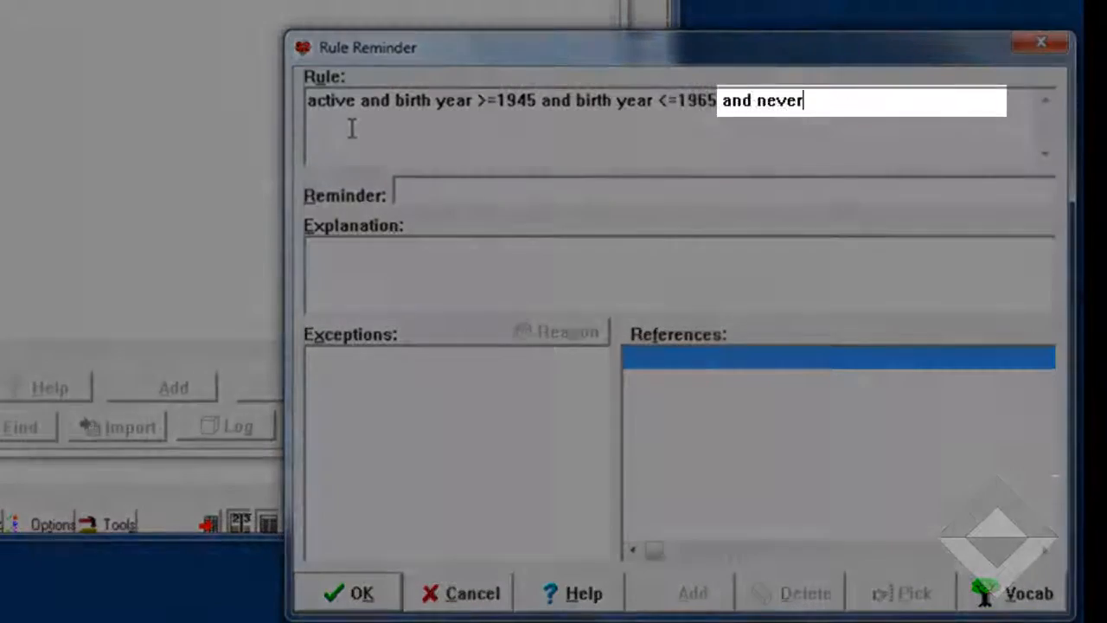
pyautogui.write(' had hepatitis c')
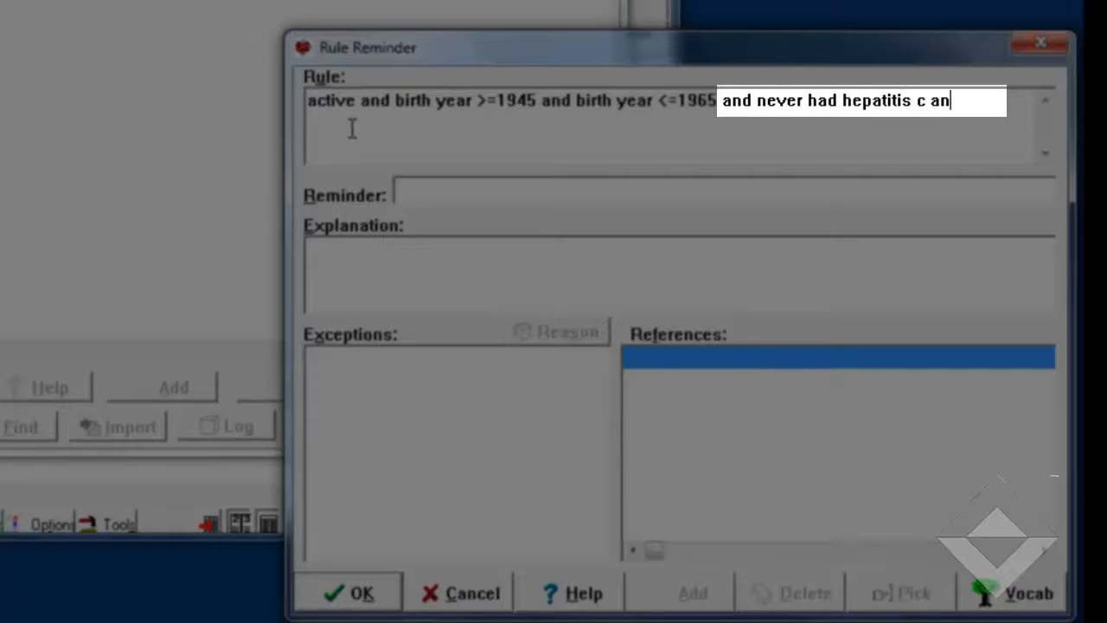
pyautogui.write('and never ha')
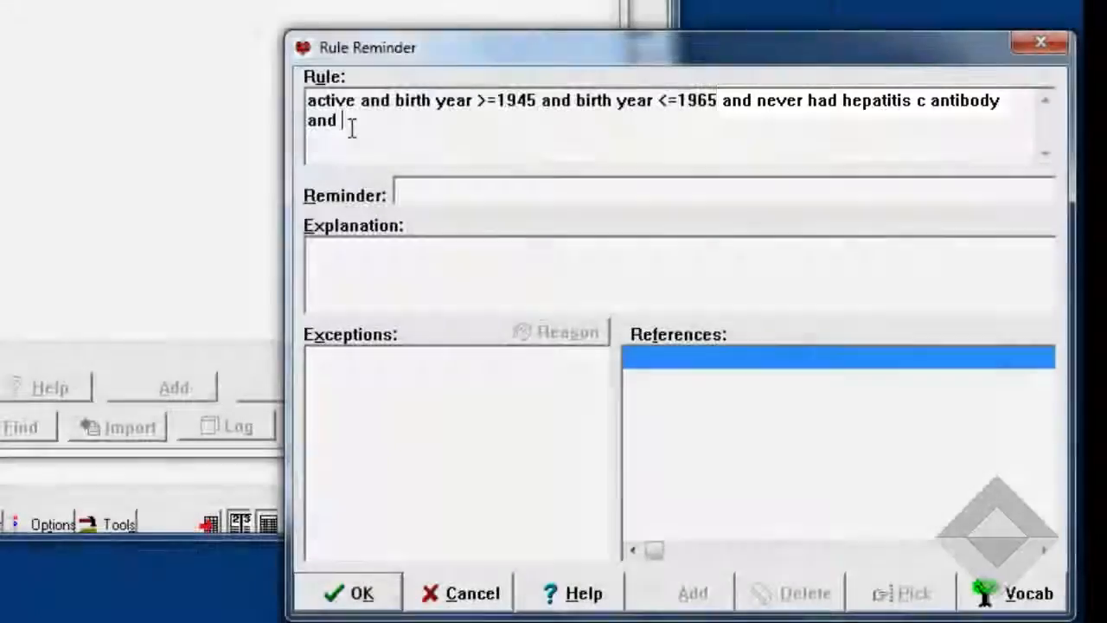
pyautogui.write('d hepatitis')
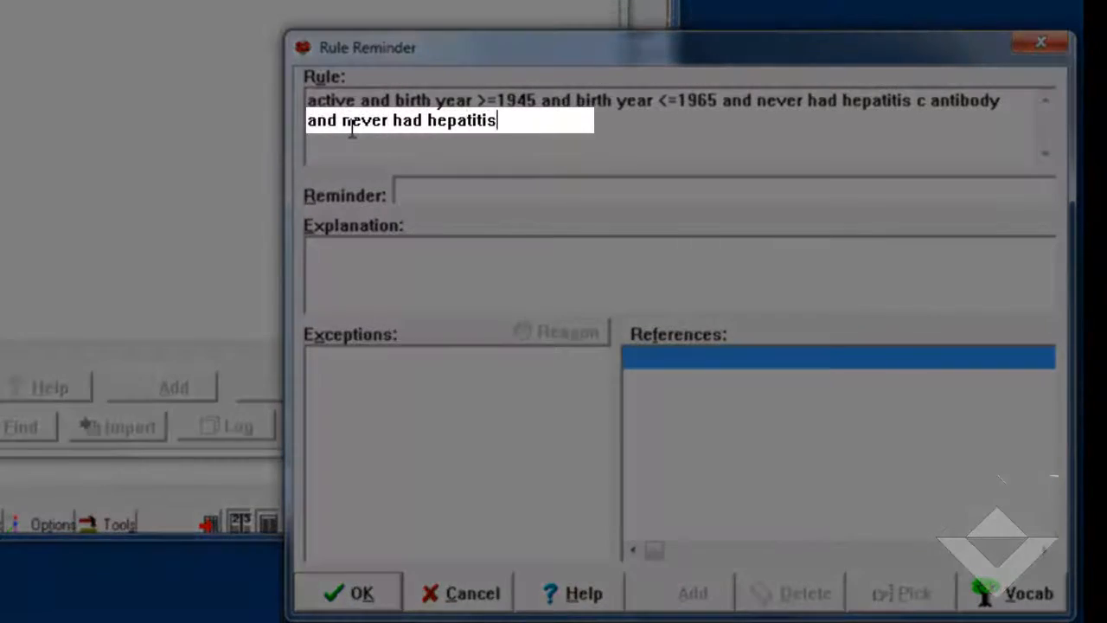
pyautogui.write(' C')
pyautogui.click(414, 196)
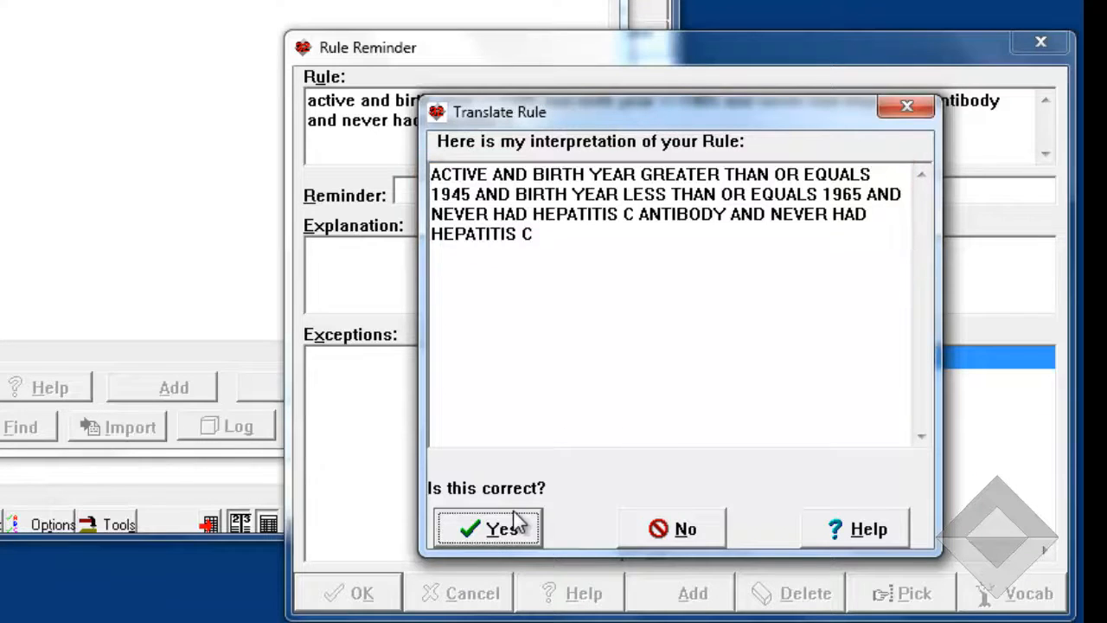
pyautogui.click(515, 523)
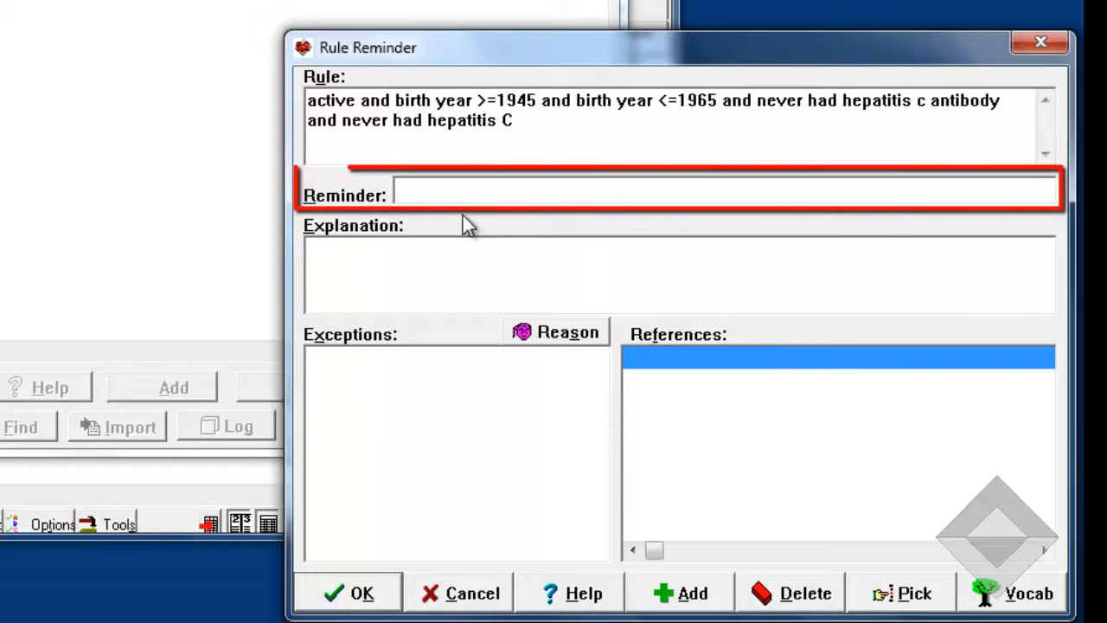
# Enter "remind to get hepatitis C antibody" as the reminder text of the new rule.
pyautogui.write('remind ')
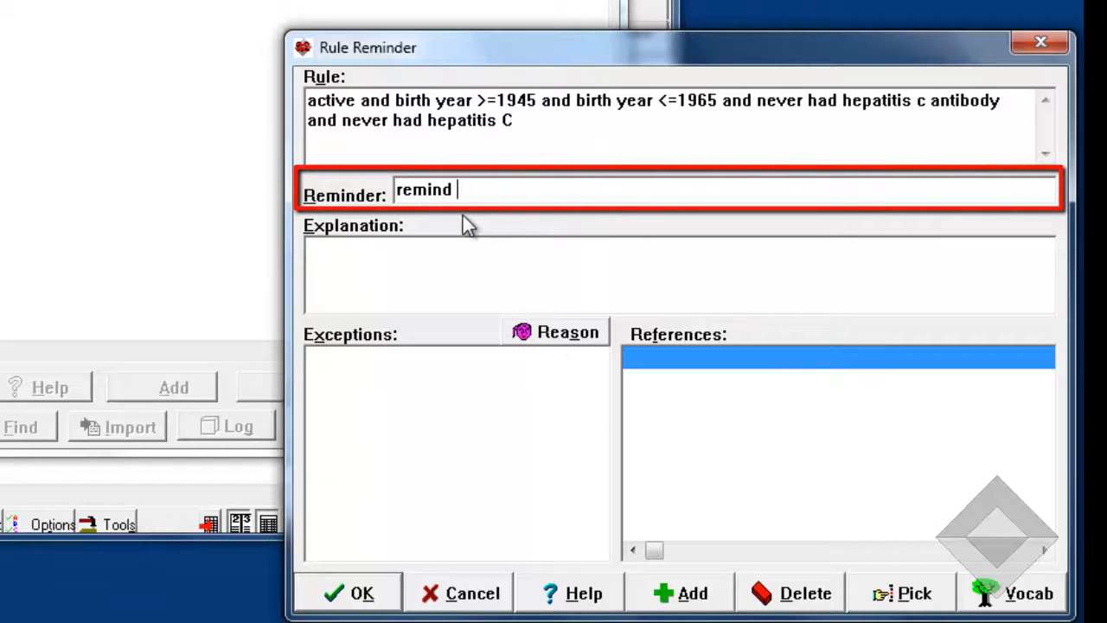
pyautogui.write('to get hepatit')
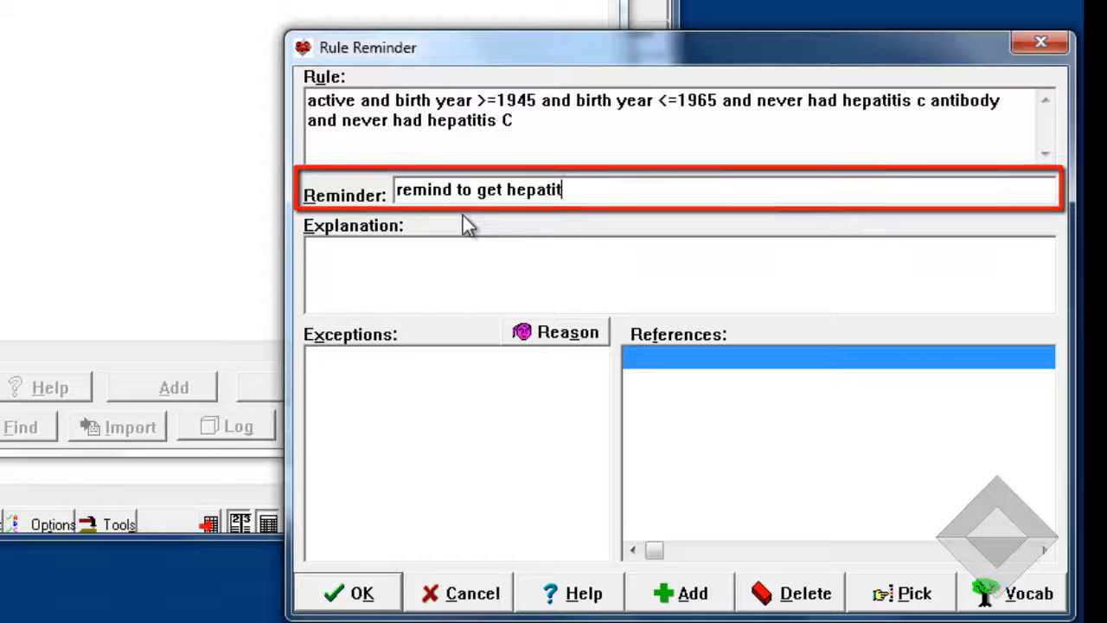
pyautogui.write('is C antibody')
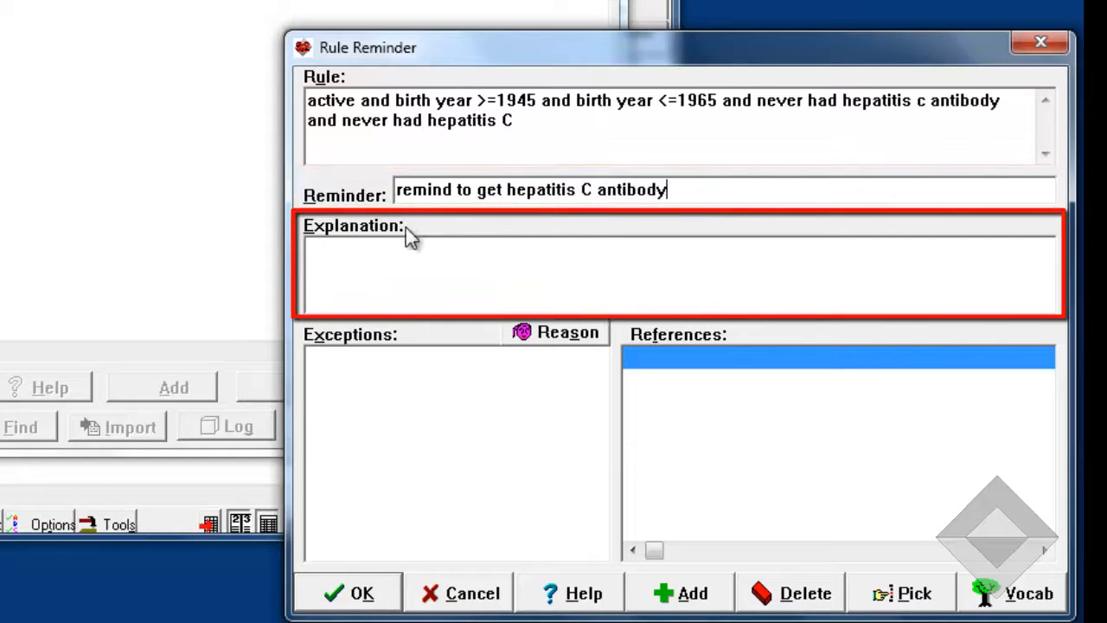
# Enter the rule's explanation as "Patients born in these years should be screened for hepatitis C.".
pyautogui.click(328, 249)
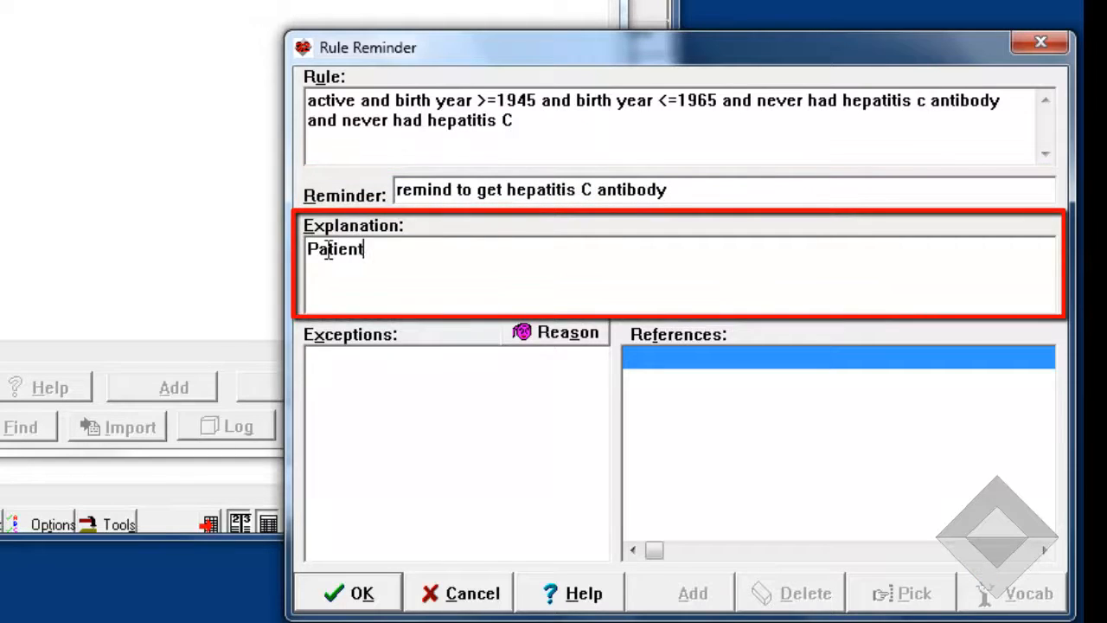
pyautogui.write('Patients bor')
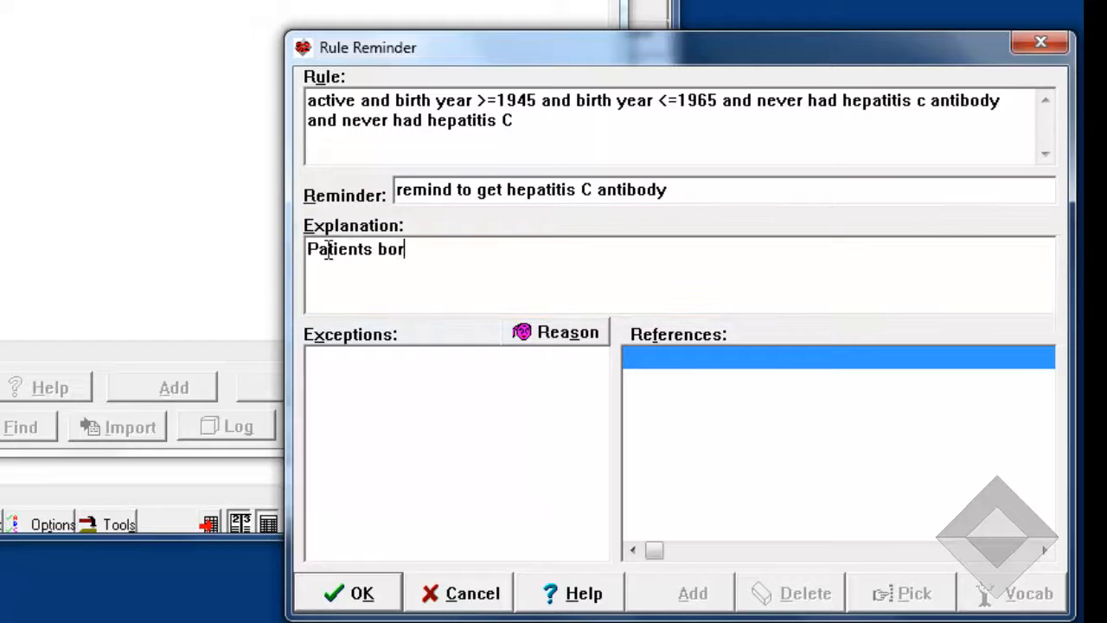
pyautogui.write('n in these year')
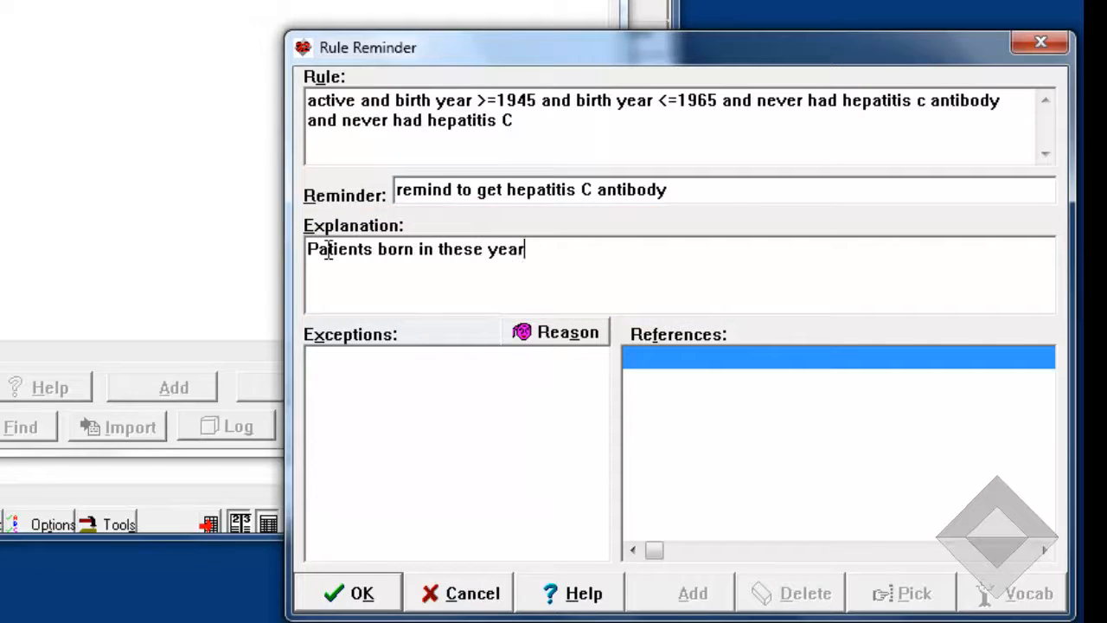
pyautogui.write('s should be screened for hepatitis C.')
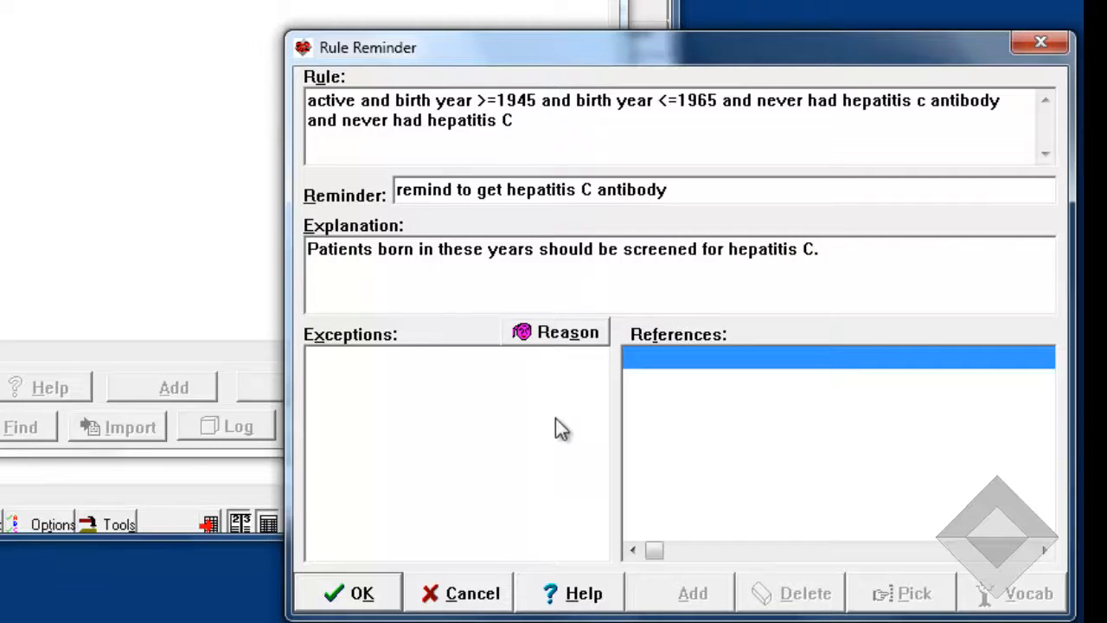
# Add the recently used patient as an exception with the reason "He doesn't want it done." and delete that exception again.
pyautogui.click(438, 372)
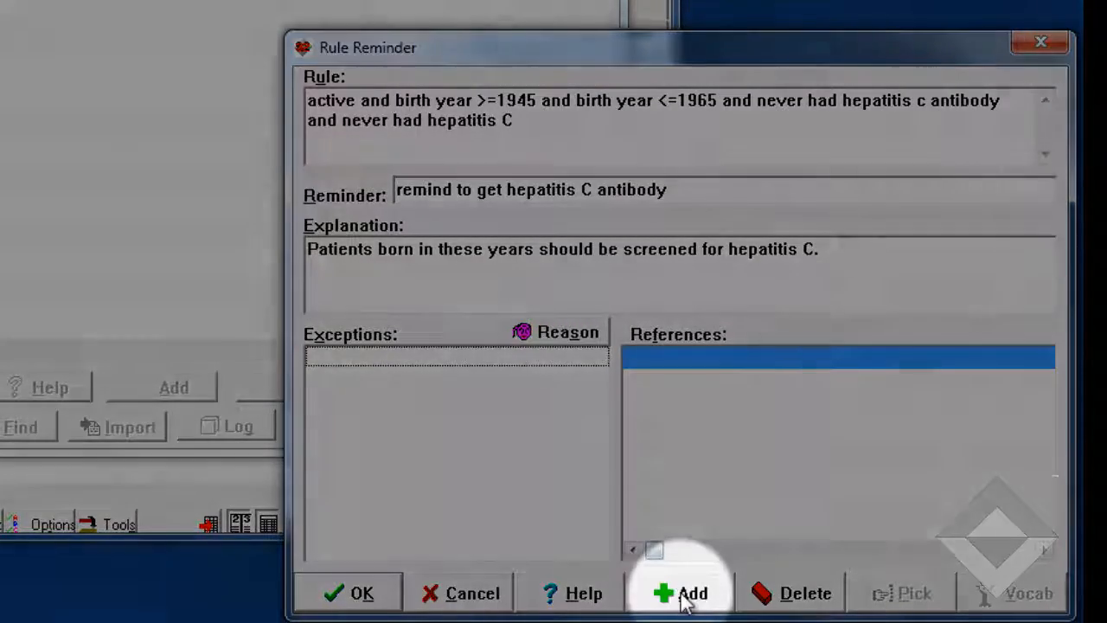
pyautogui.click(683, 593)
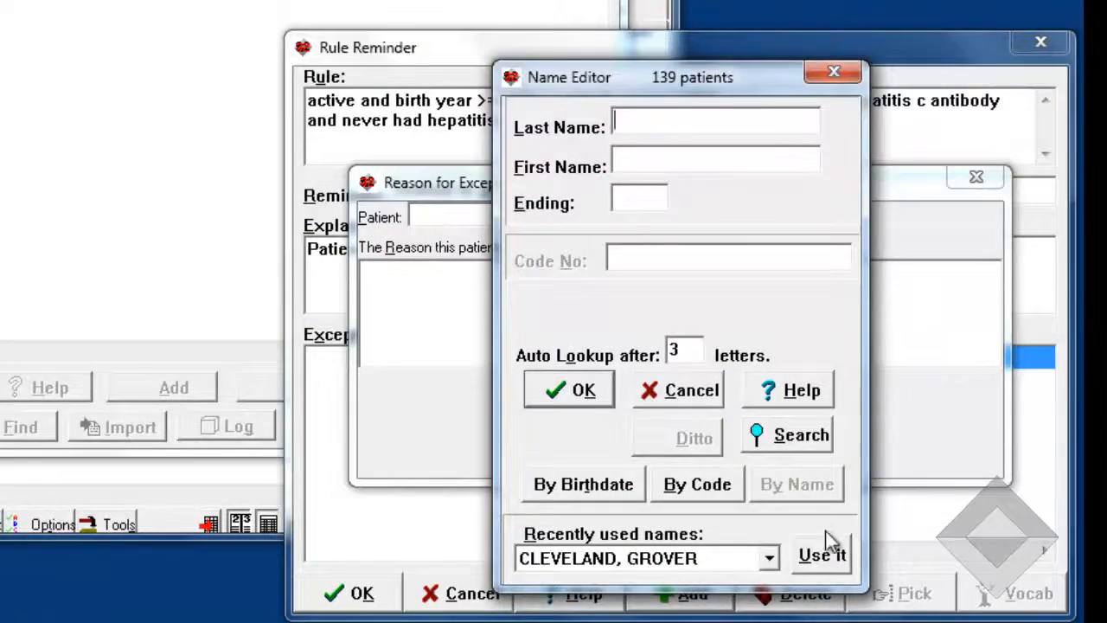
pyautogui.click(822, 557)
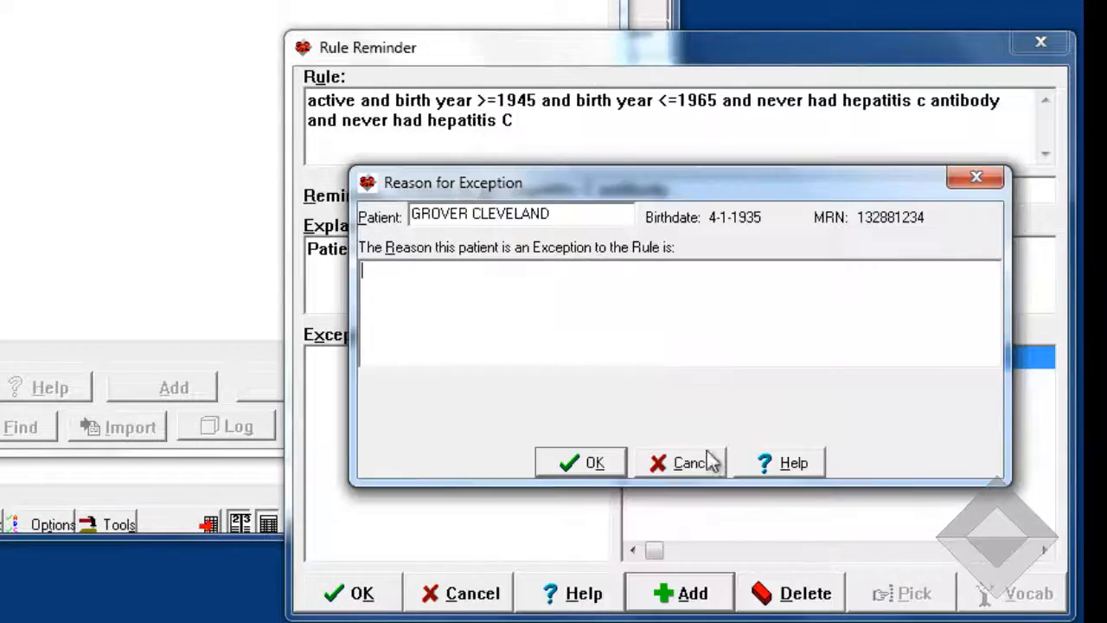
pyautogui.write("He doesn't want it done.")
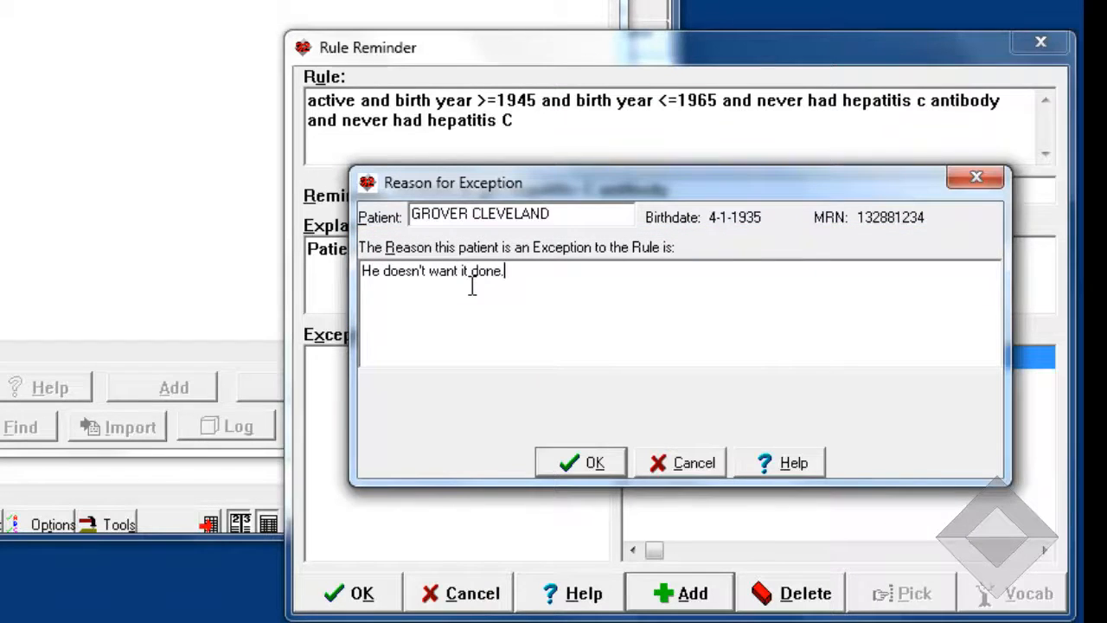
pyautogui.click(595, 462)
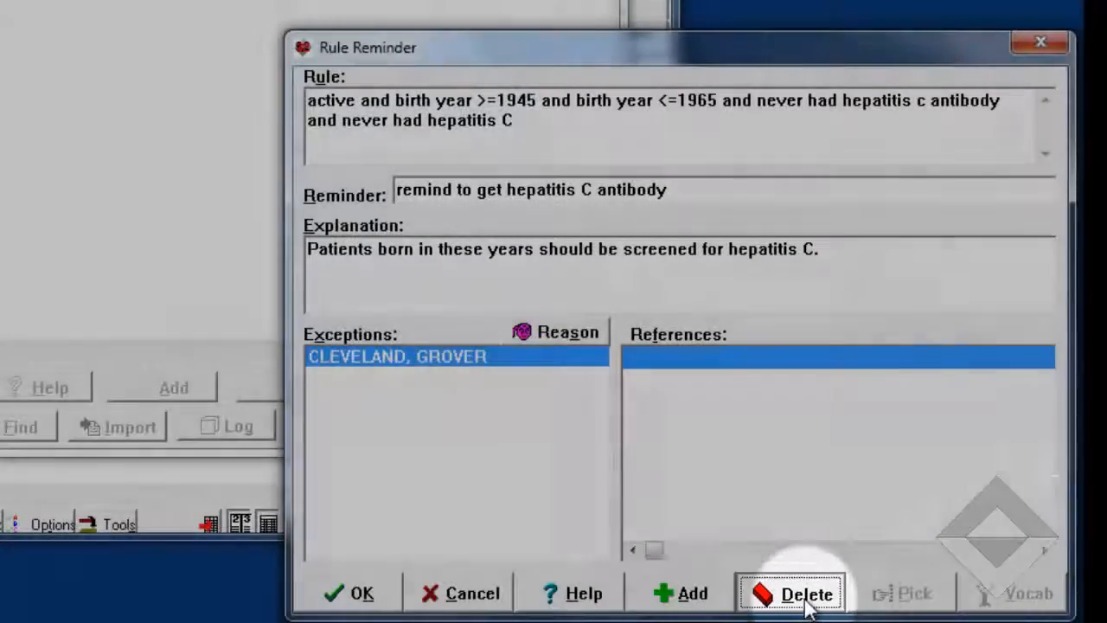
pyautogui.click(803, 605)
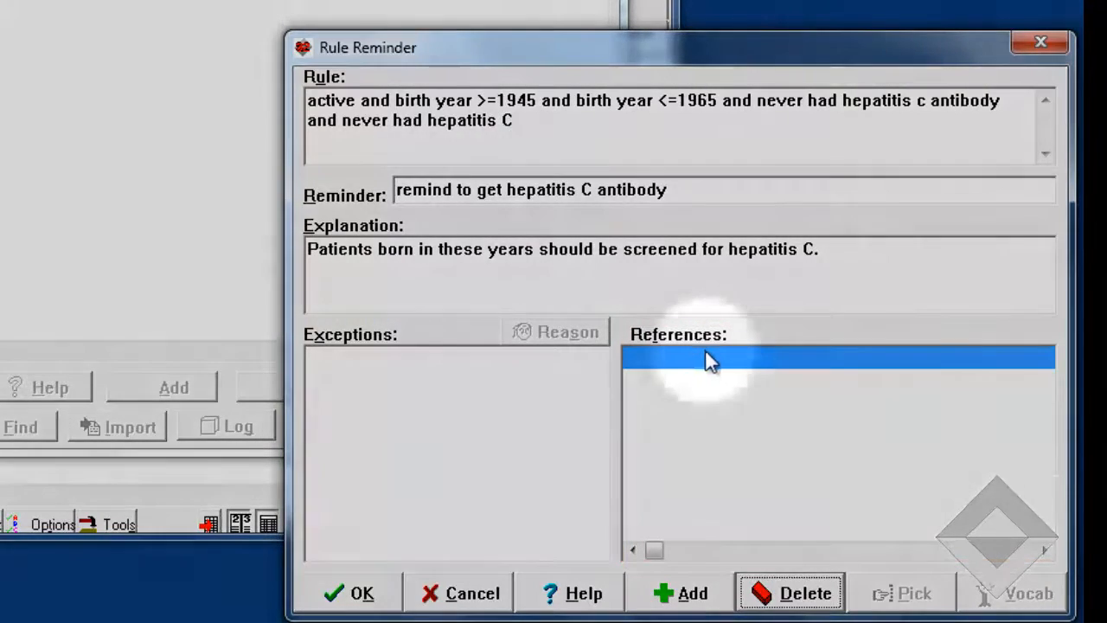
# Add the reference "CDC Directive, 2013..." to the rule and save the rule reminder.
pyautogui.click(716, 355)
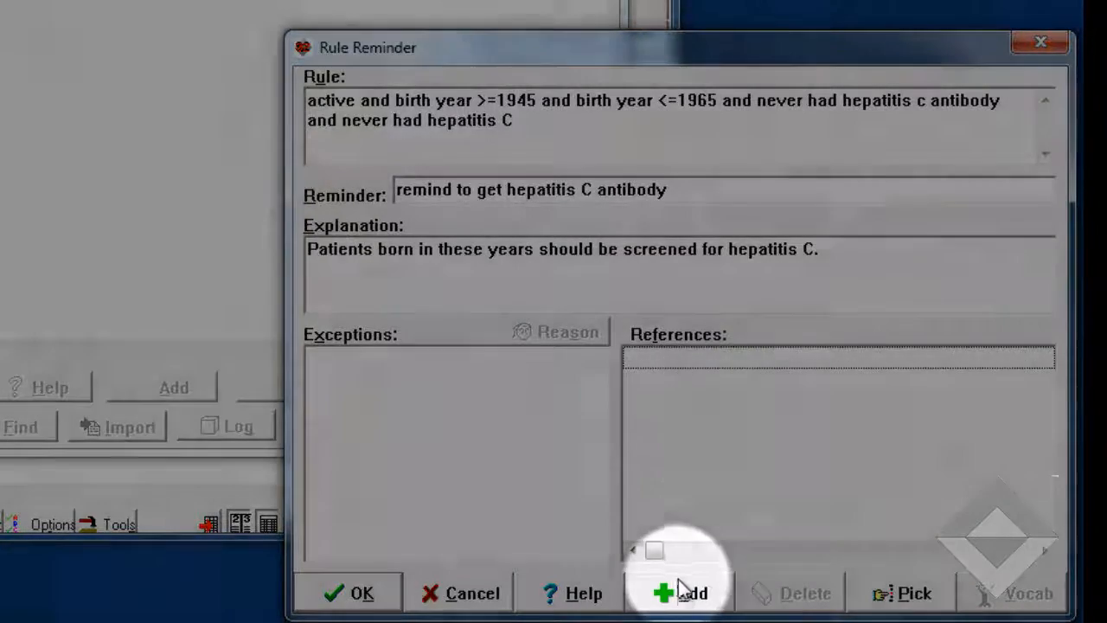
pyautogui.click(682, 593)
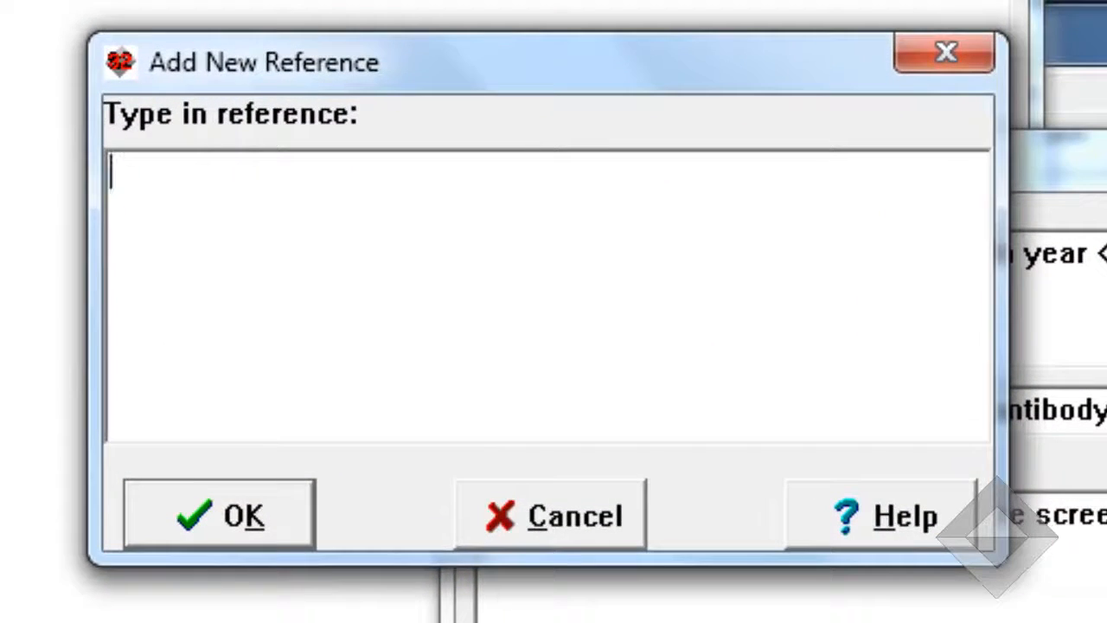
pyautogui.write('CDC ')
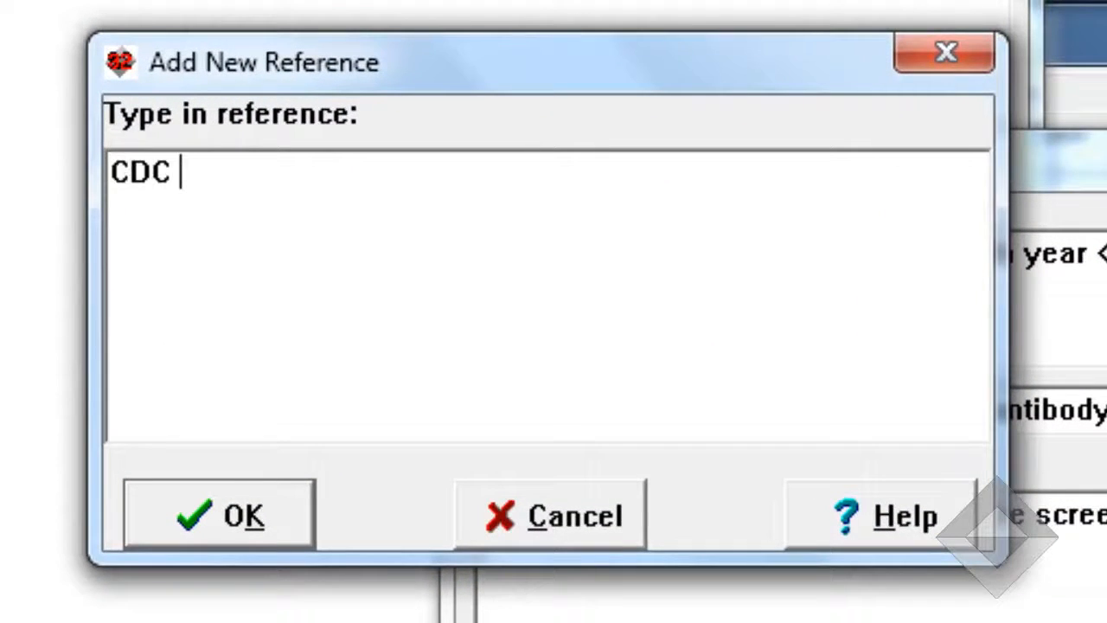
pyautogui.write('Directive, 2')
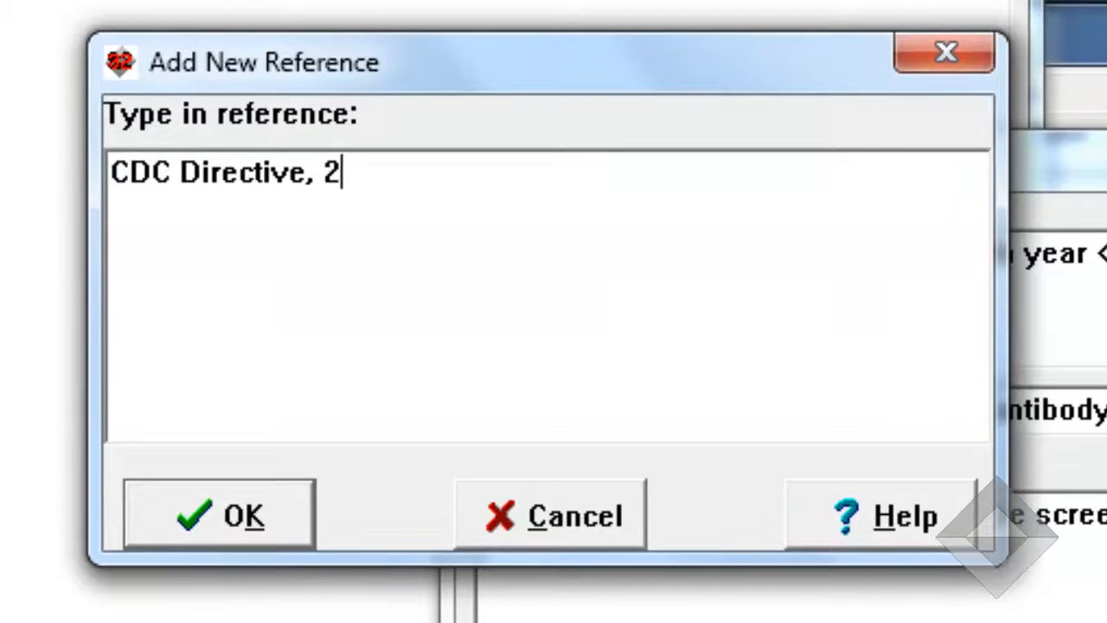
pyautogui.write('013...')
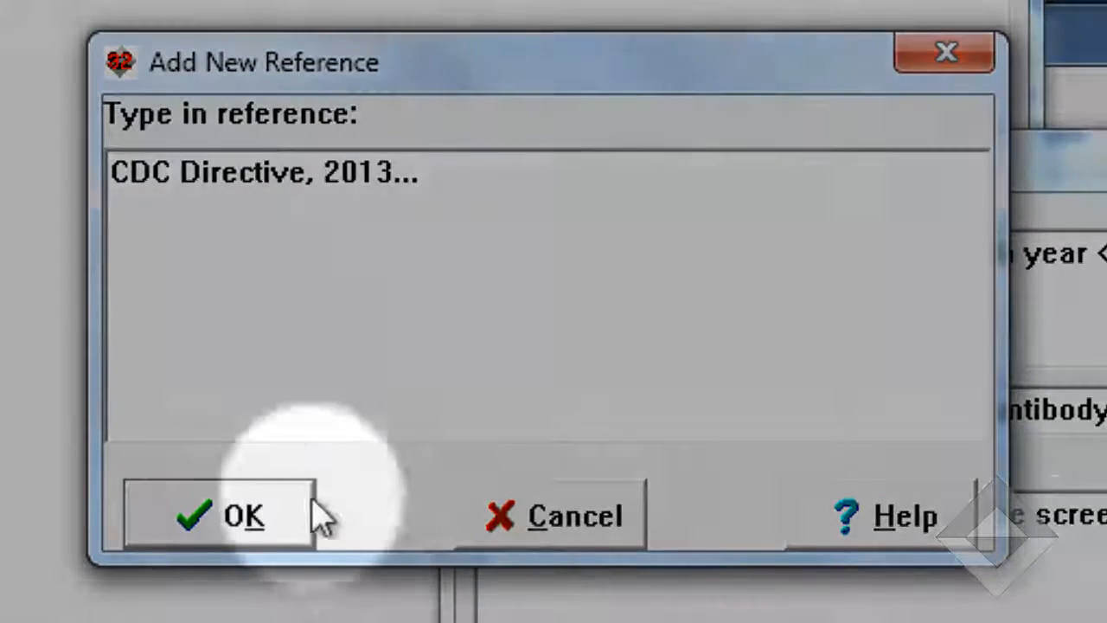
pyautogui.click(321, 518)
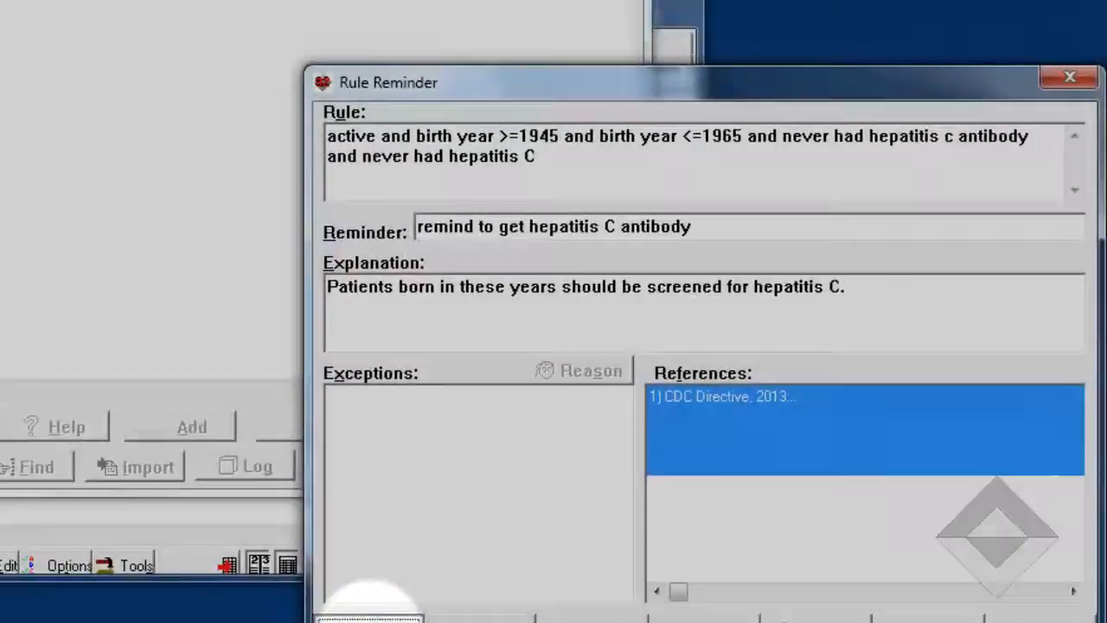
pyautogui.click(307, 586)
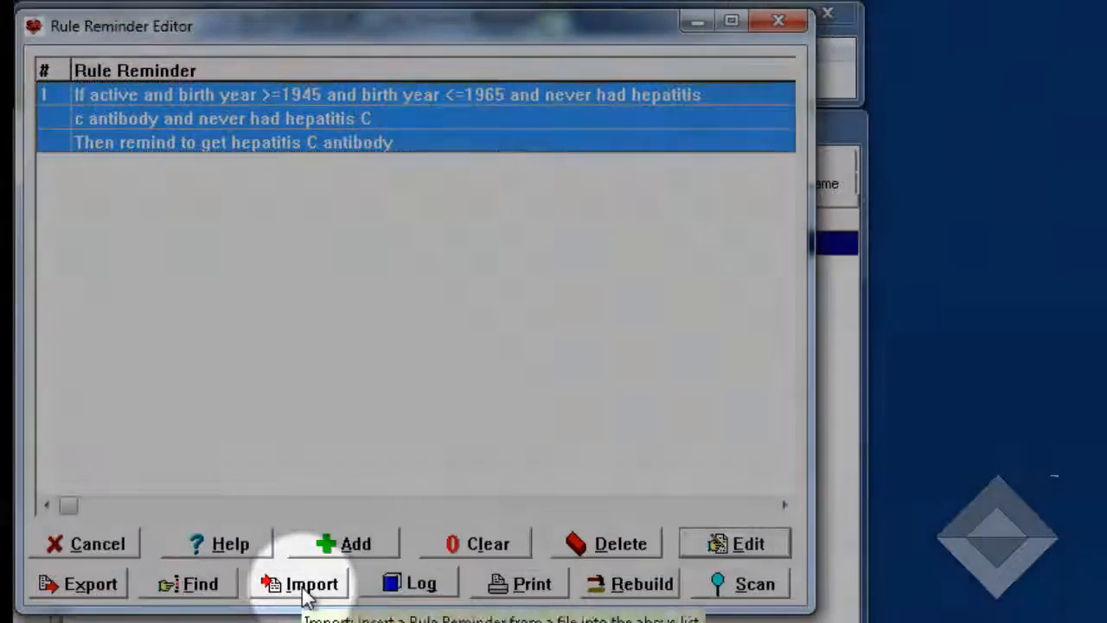
# View the rule database files available for import and close the list without importing any.
pyautogui.click(303, 586)
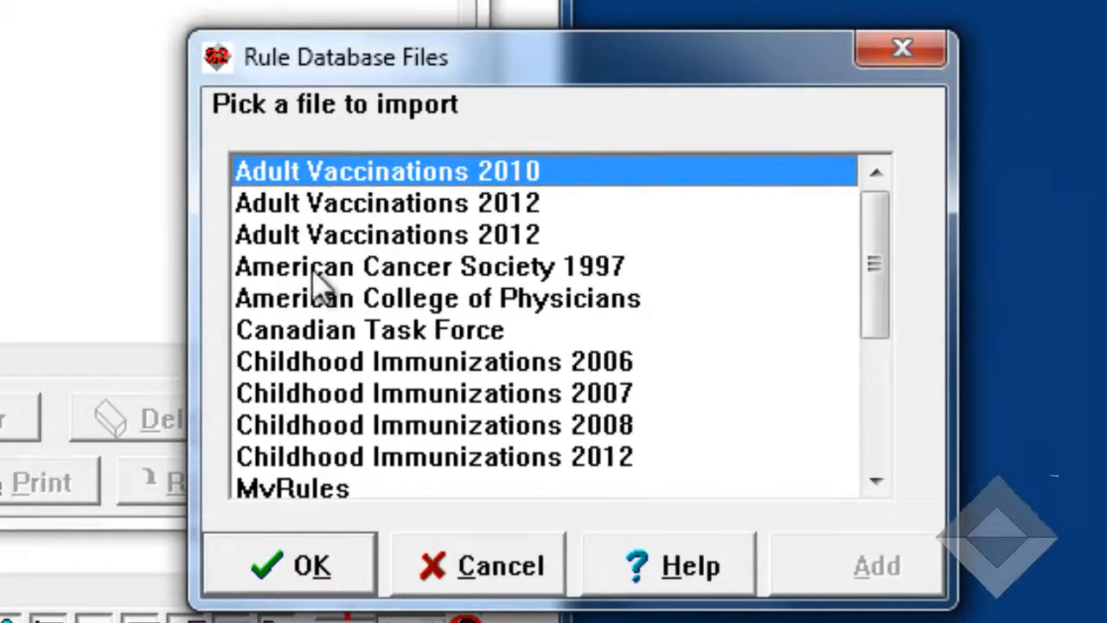
pyautogui.click(494, 571)
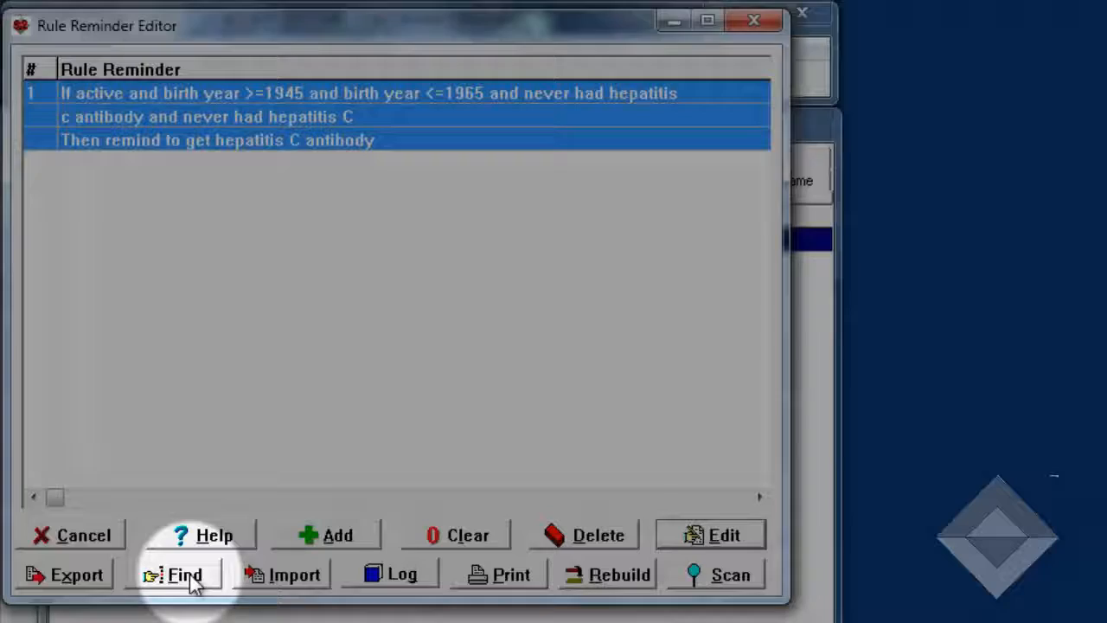
# Open the rule search and cancel it, and view the patients and rule logged for the latest 9-22-2012 scan in the Rule Reminder Log.
pyautogui.click(67, 559)
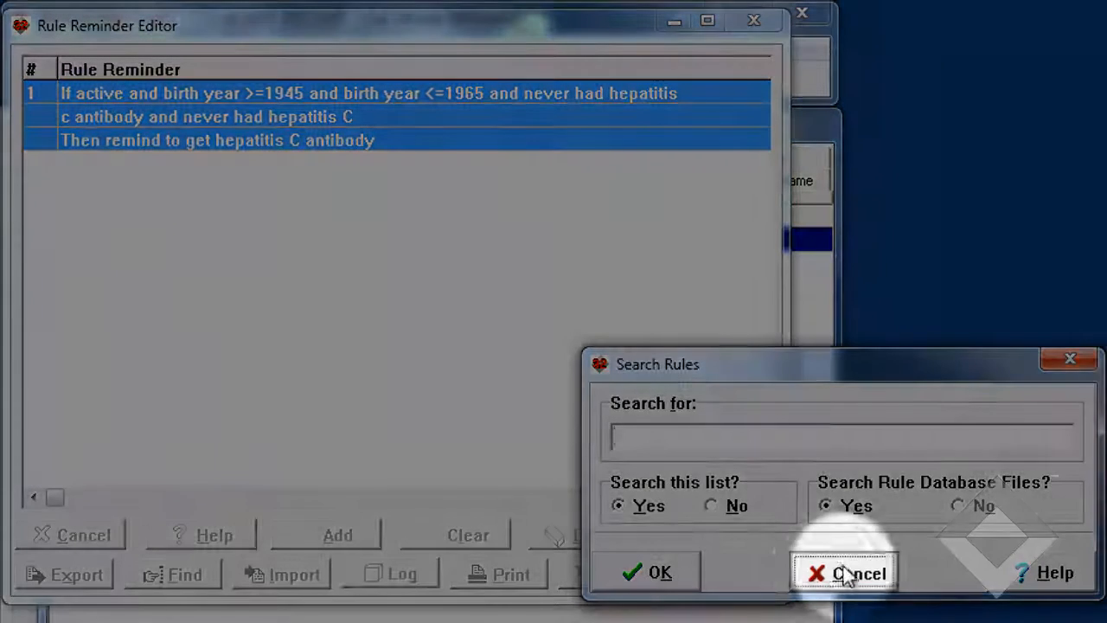
pyautogui.click(843, 572)
pyautogui.click(403, 575)
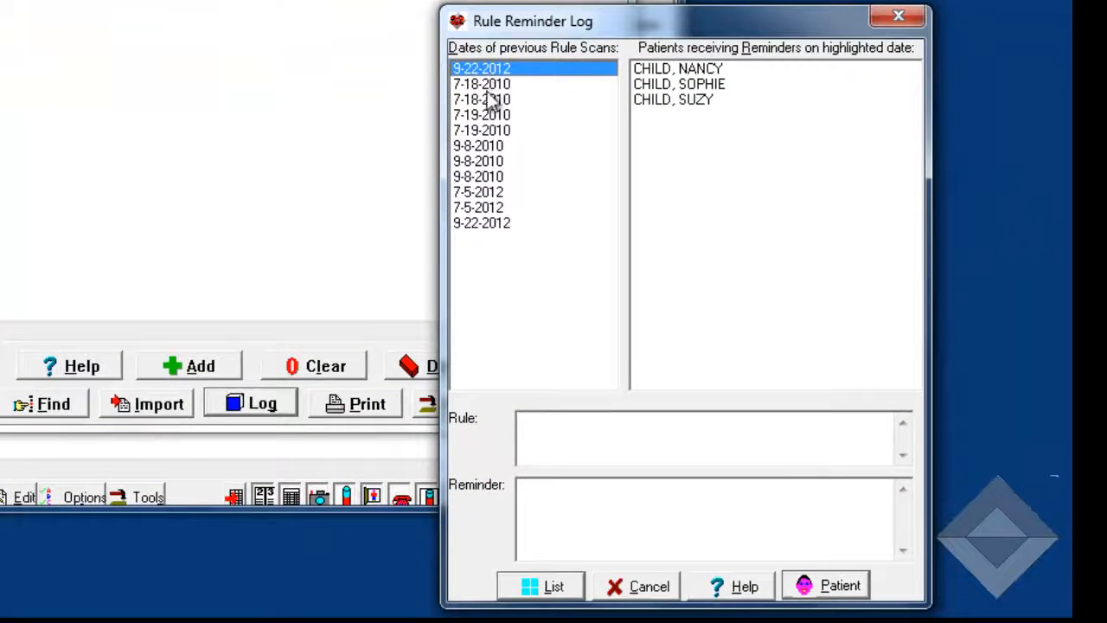
pyautogui.click(505, 224)
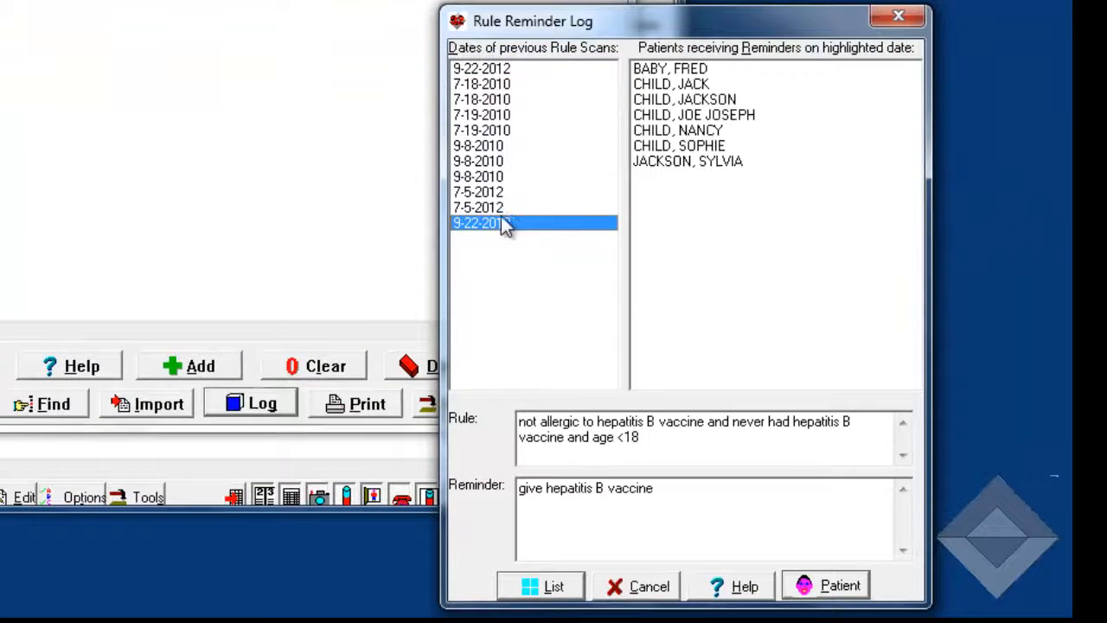
pyautogui.click(683, 76)
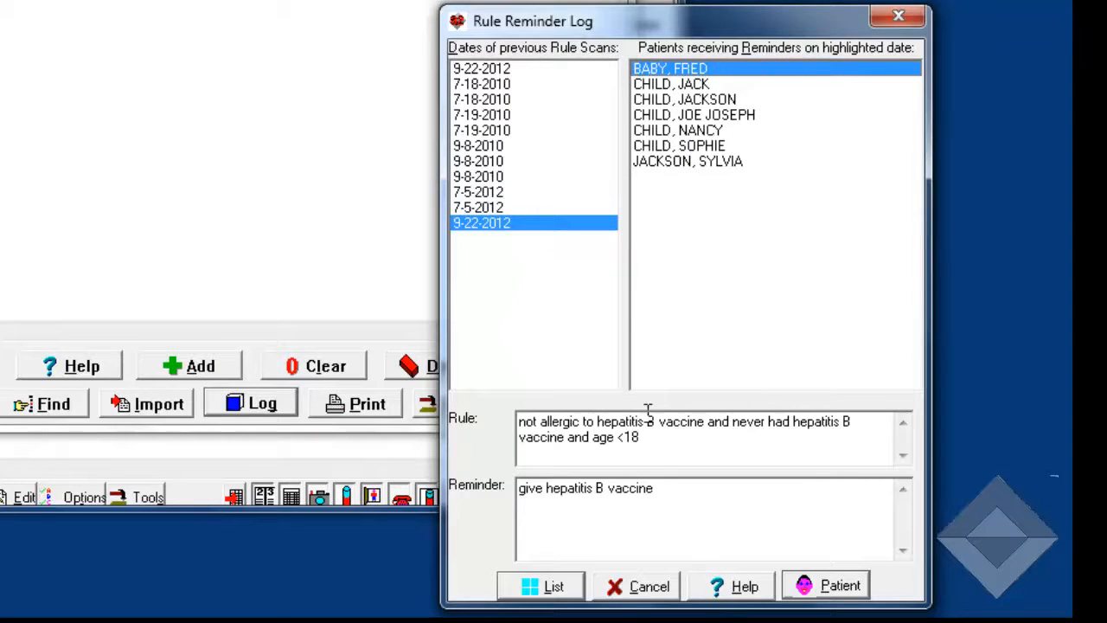
pyautogui.click(640, 586)
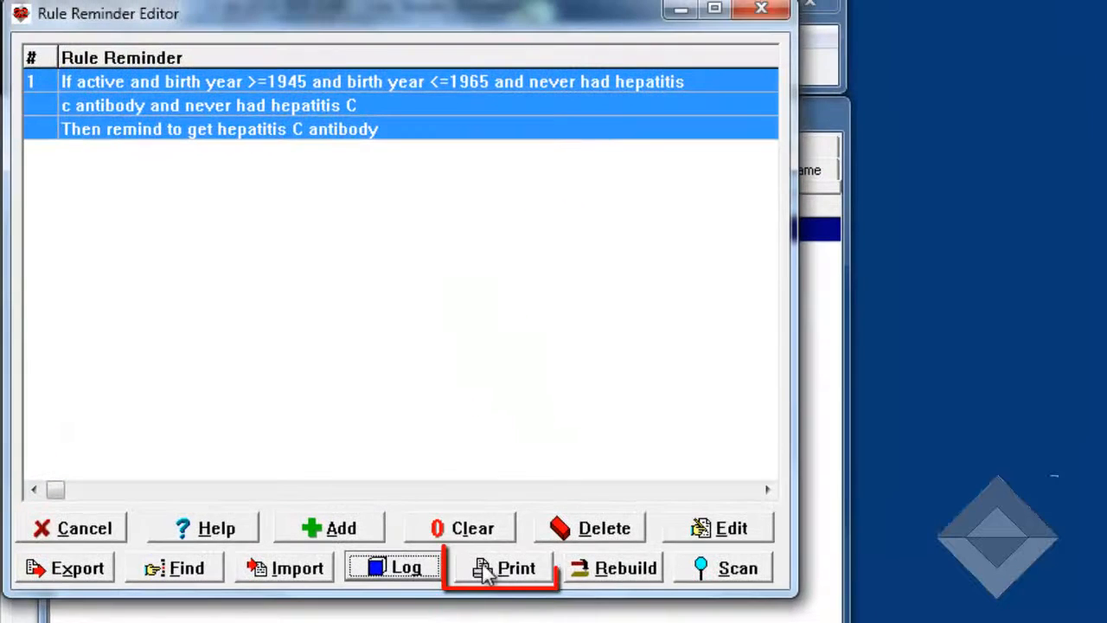
# View the rule print choices, and scan the entire practice for rule 1 with a full on-screen report and reminder letters from C:\ch2\rulerem.rtf.
pyautogui.click(511, 572)
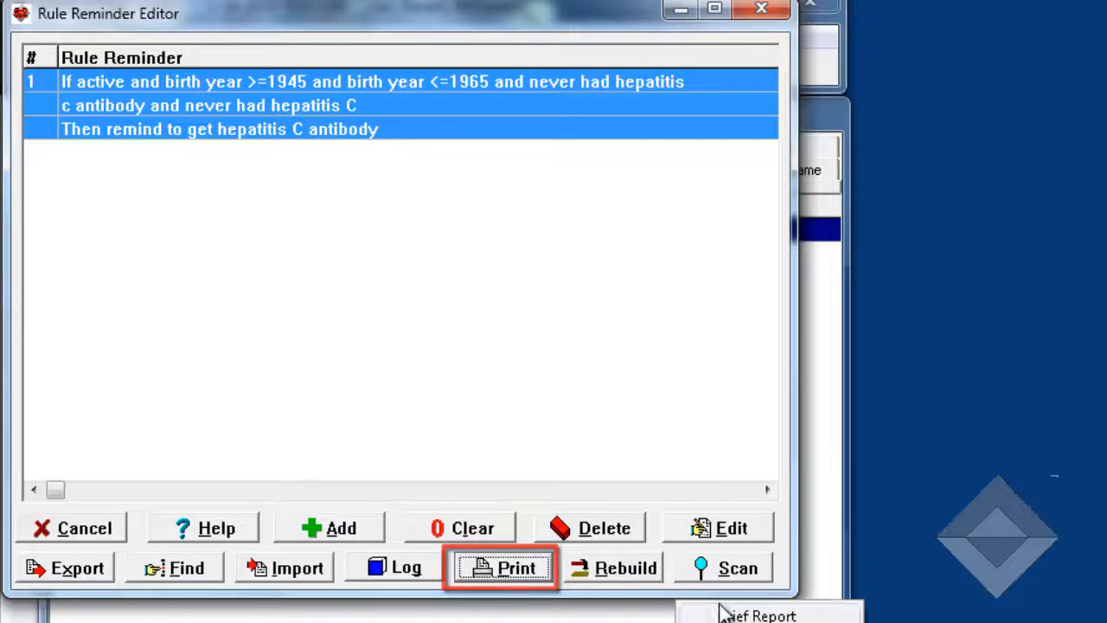
pyautogui.click(653, 526)
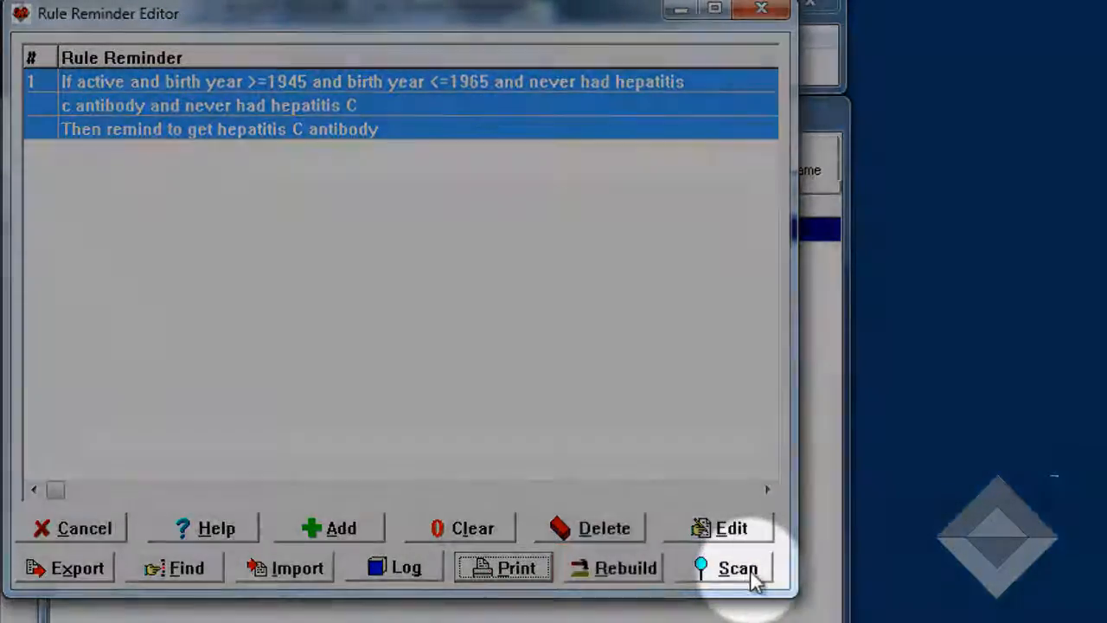
pyautogui.click(749, 574)
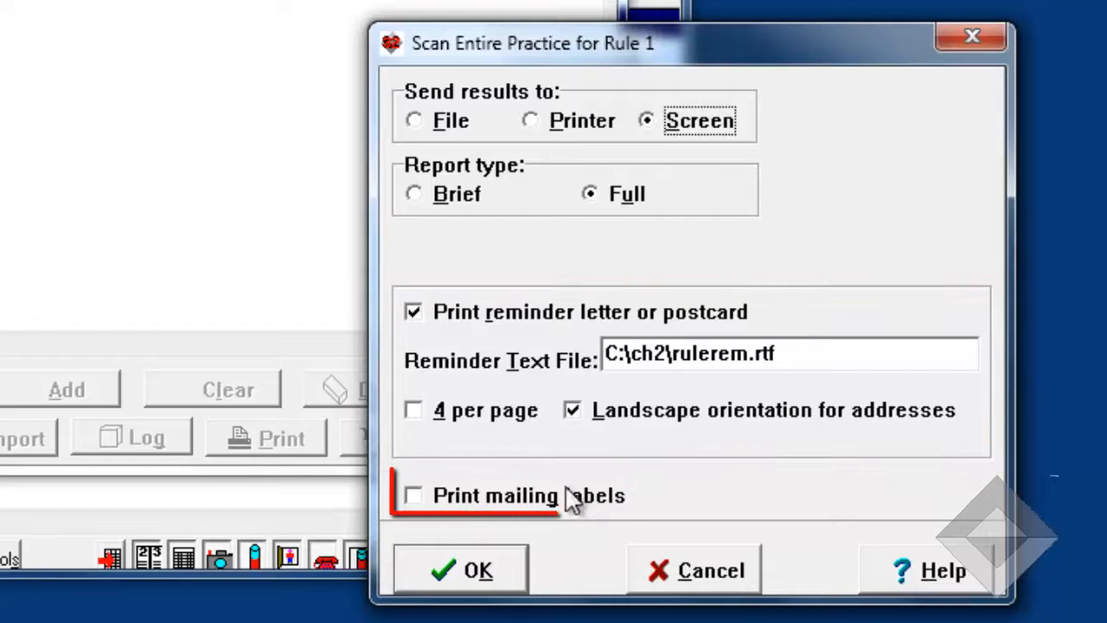
pyautogui.click(506, 571)
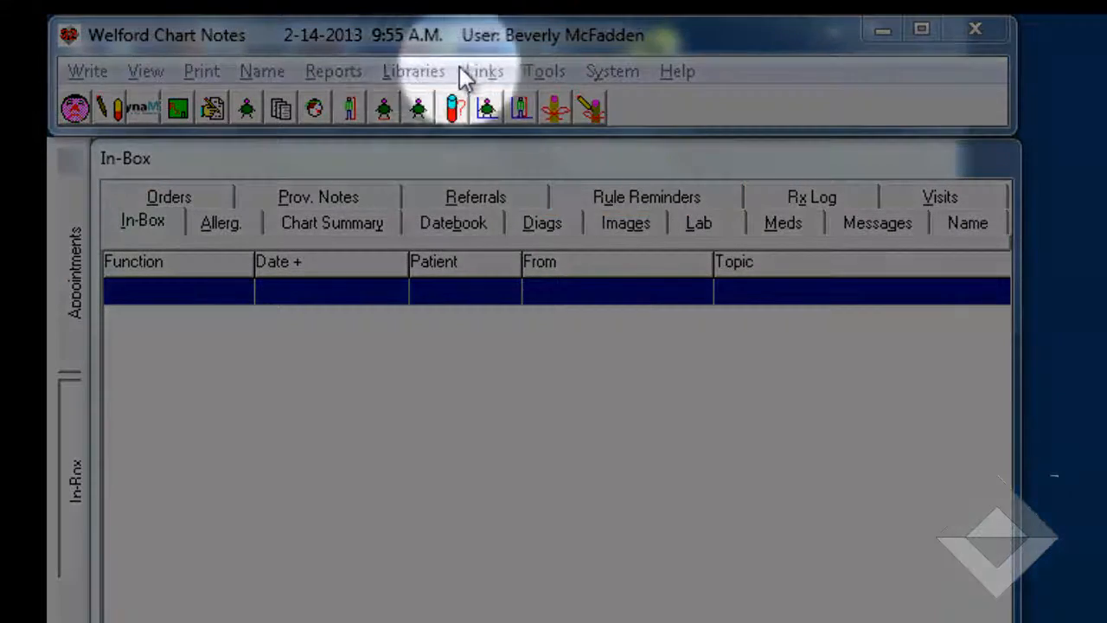
# Check the rule reminders for the recently used patient and view the other program functions reachable from the triggered reminder.
pyautogui.click(413, 70)
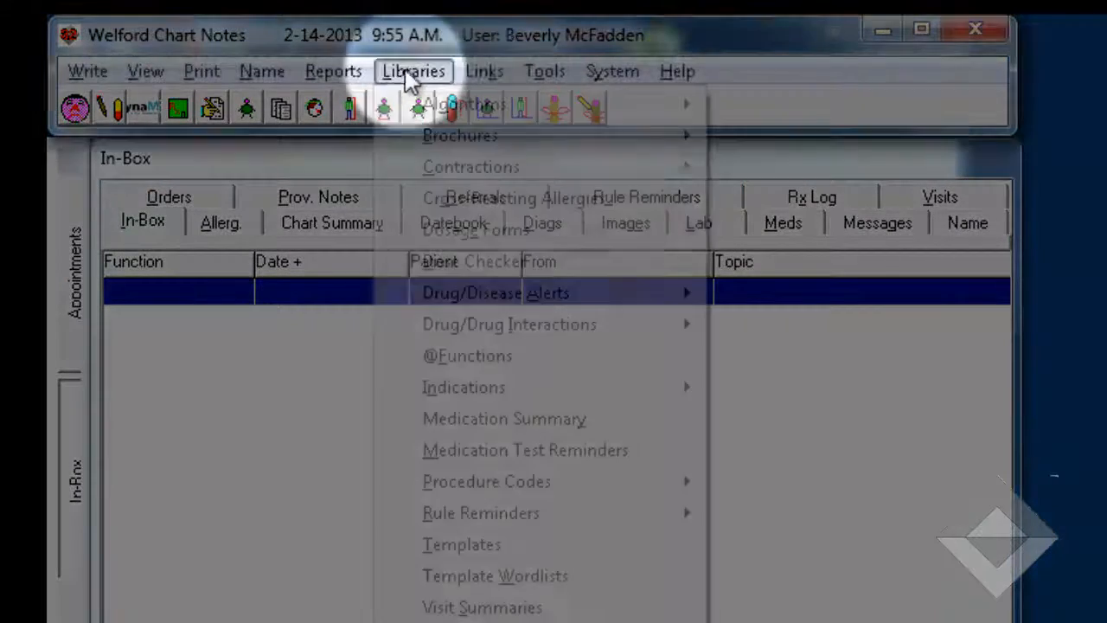
pyautogui.moveTo(465, 519)
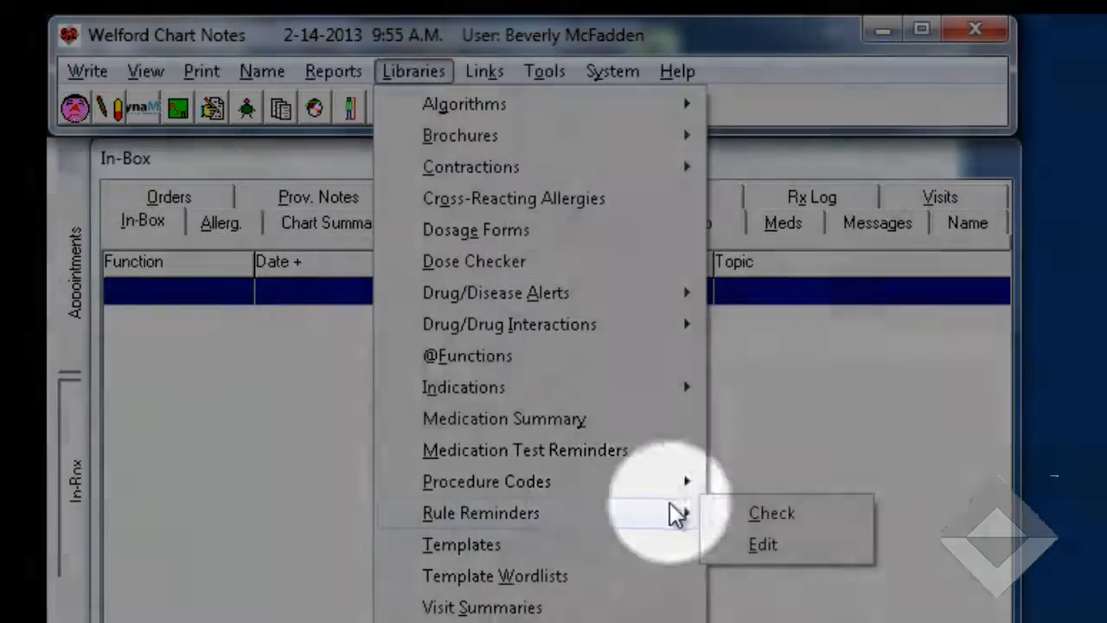
pyautogui.click(778, 515)
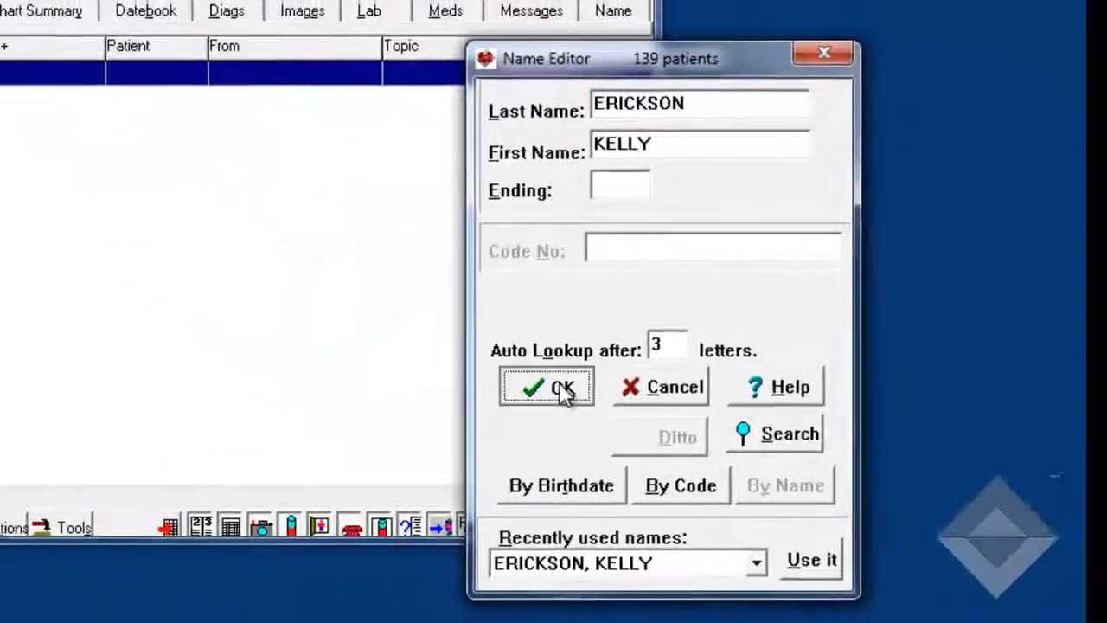
pyautogui.click(766, 541)
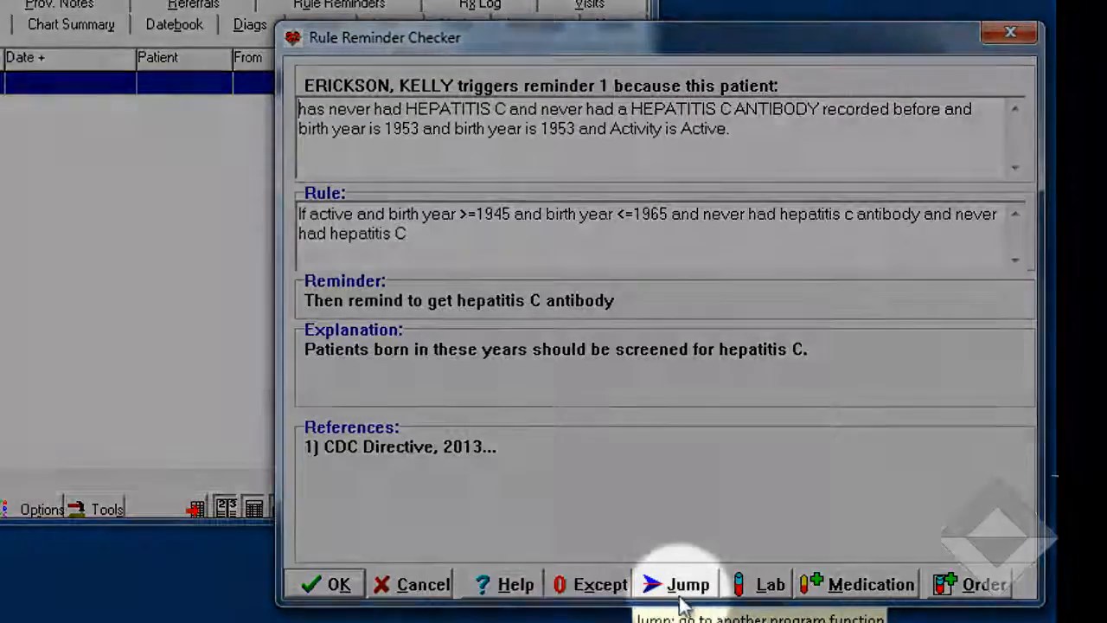
pyautogui.click(680, 590)
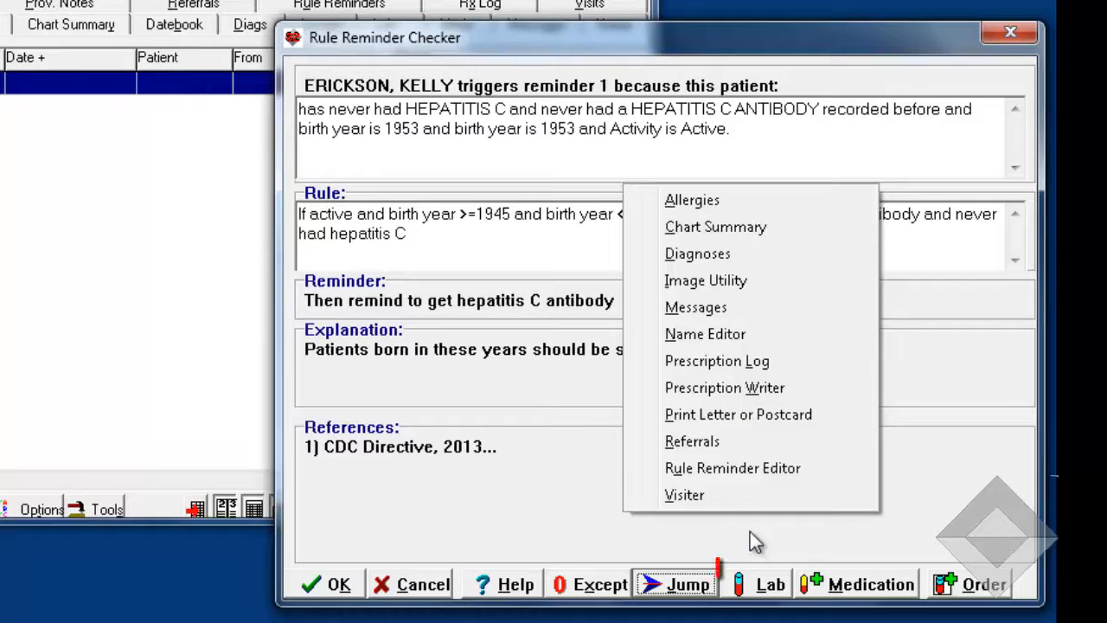
pyautogui.click(748, 531)
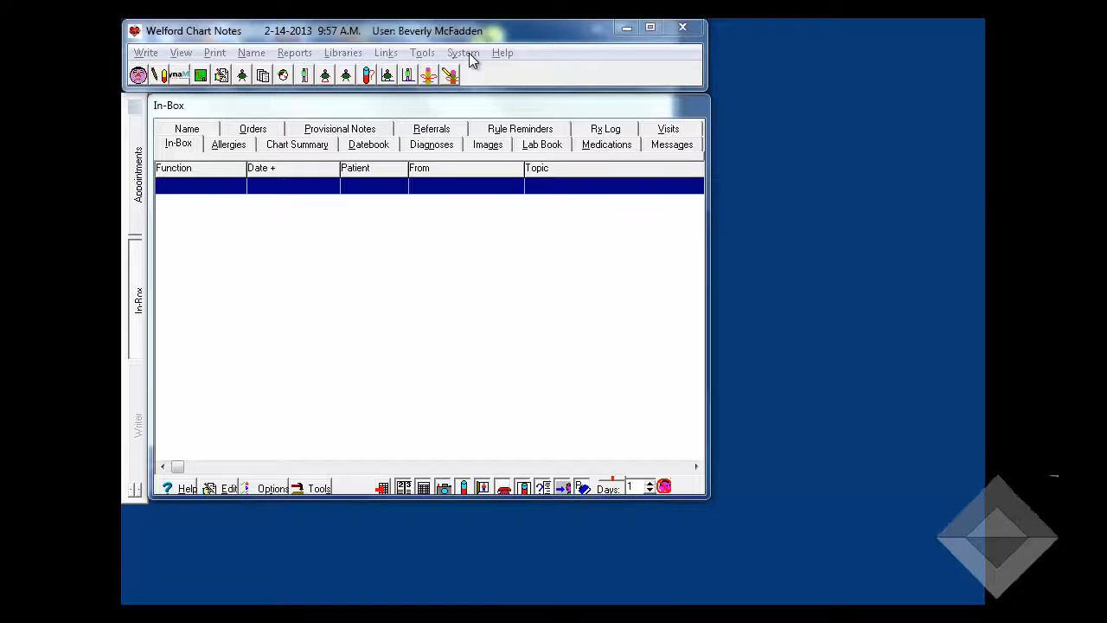
# Enable Rule Reminders in the Writer Auto Open Options and save the Writer Options.
pyautogui.click(465, 54)
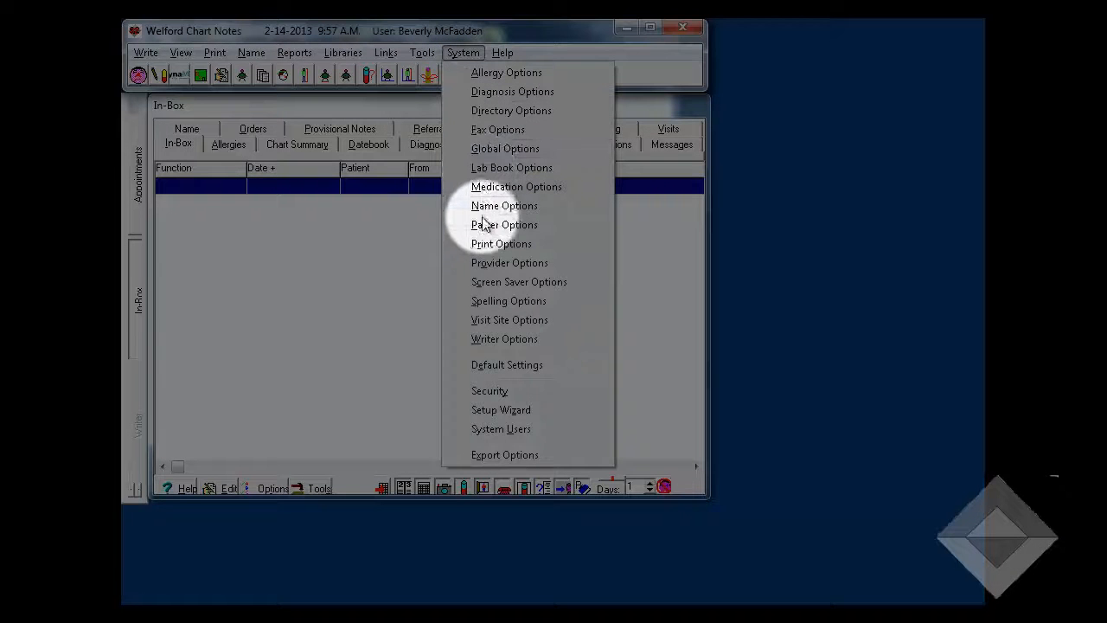
pyautogui.click(507, 338)
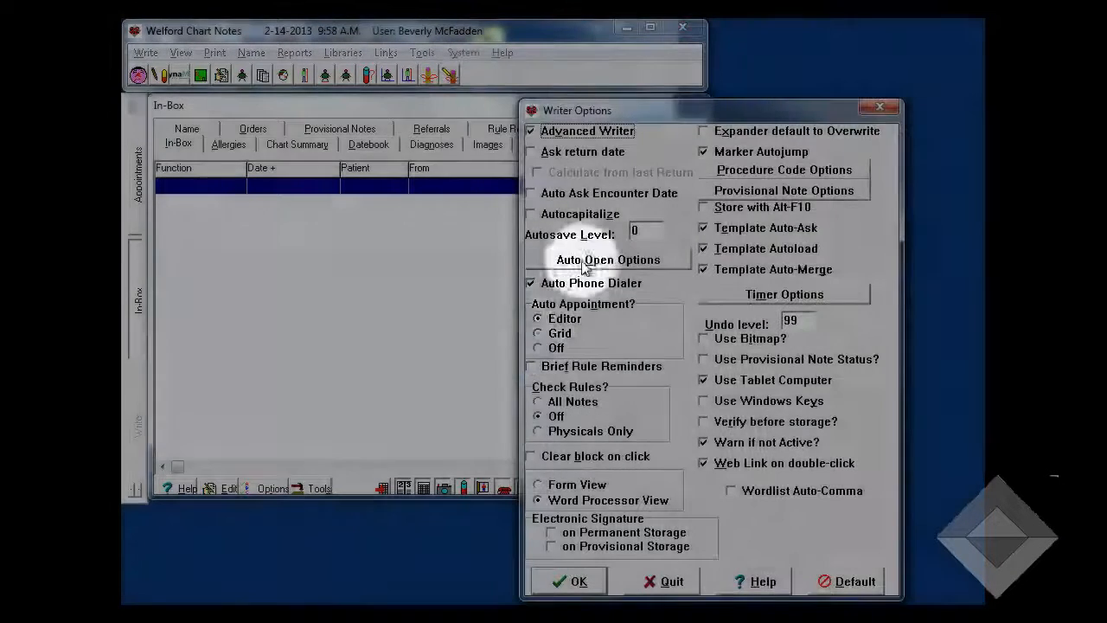
pyautogui.click(584, 261)
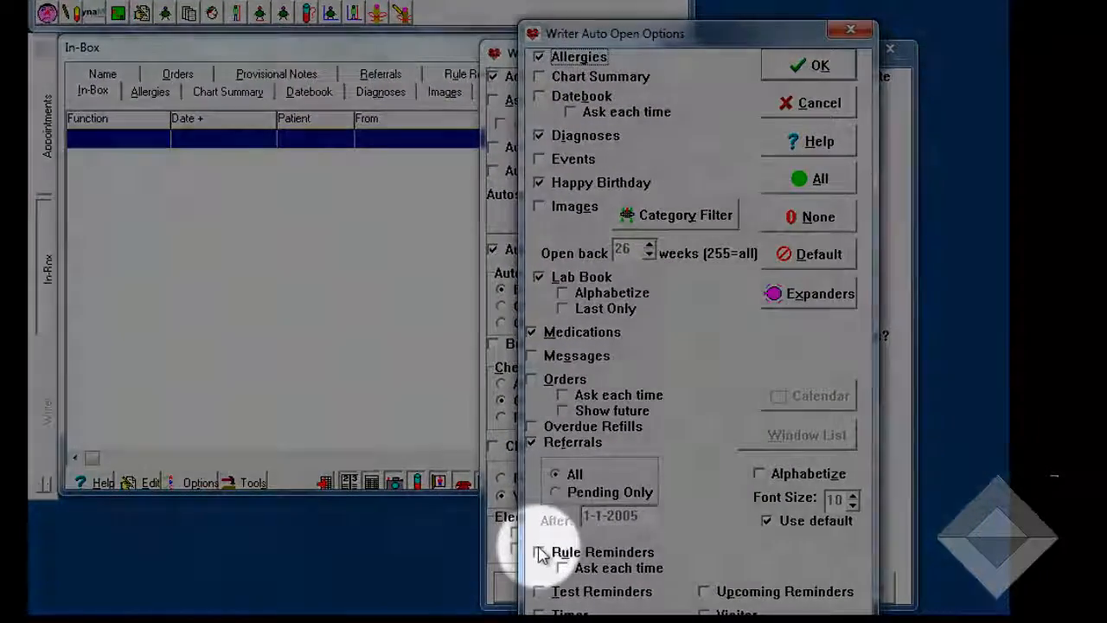
pyautogui.click(539, 553)
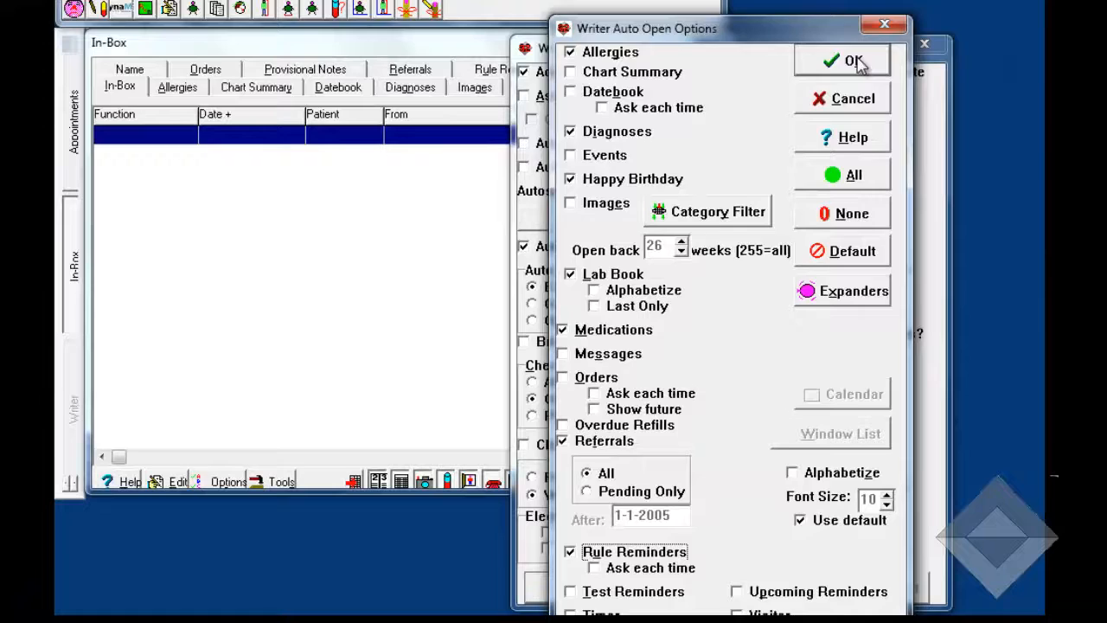
pyautogui.click(853, 61)
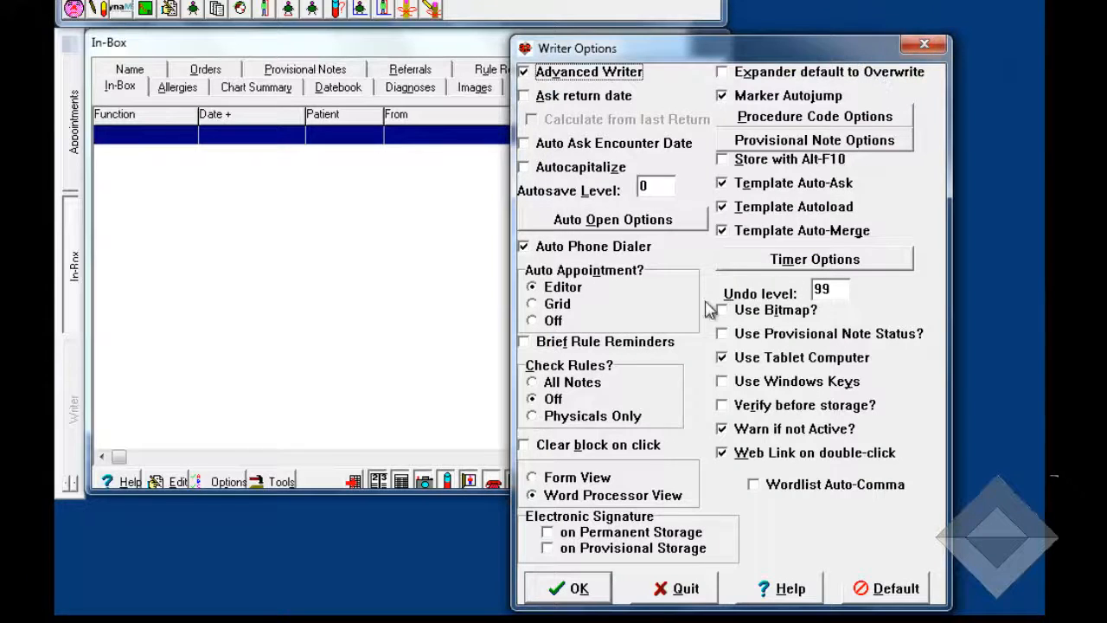
pyautogui.click(575, 588)
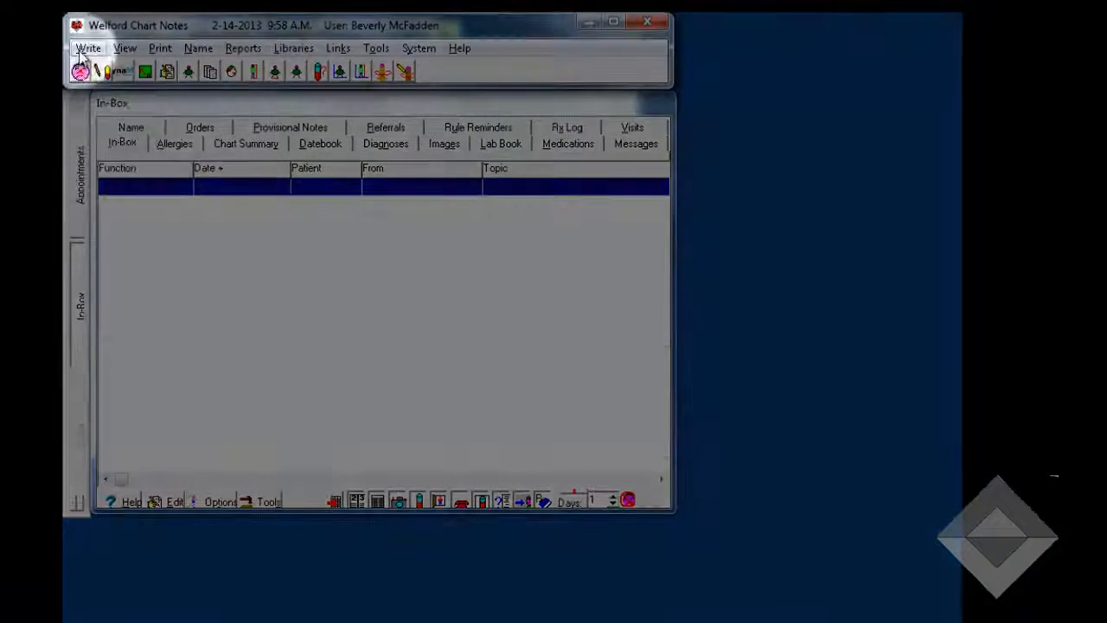
# Start a note for the selected patient with visit date 2-14-2013 and template 99214, and open the details of its hepatitis C antibody reminder.
pyautogui.click(87, 46)
pyautogui.moveTo(129, 69)
pyautogui.click(258, 71)
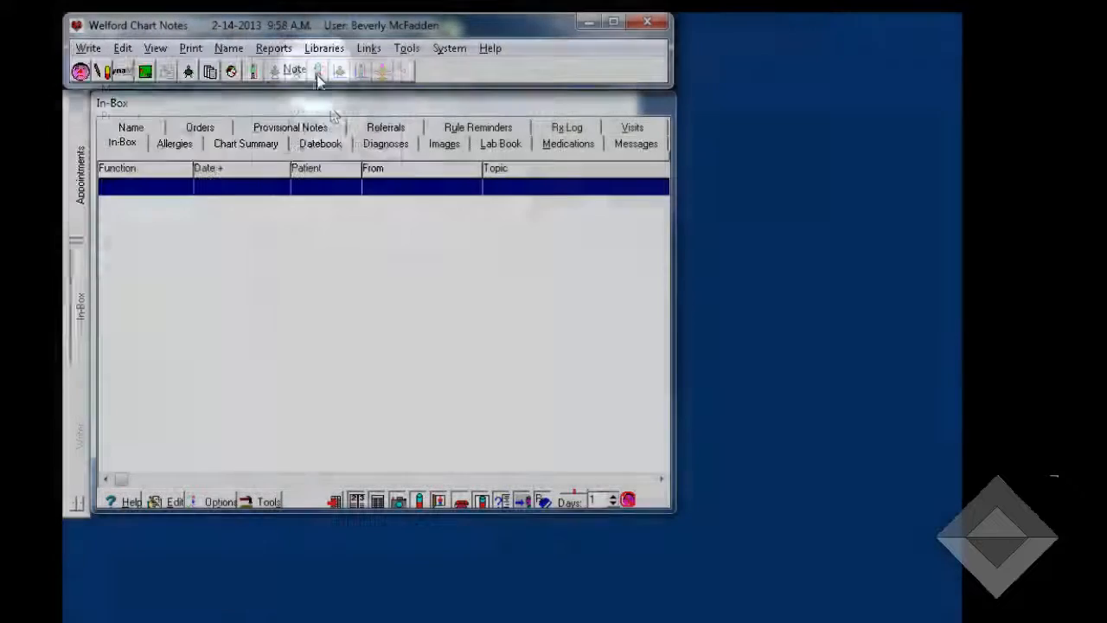
pyautogui.click(608, 407)
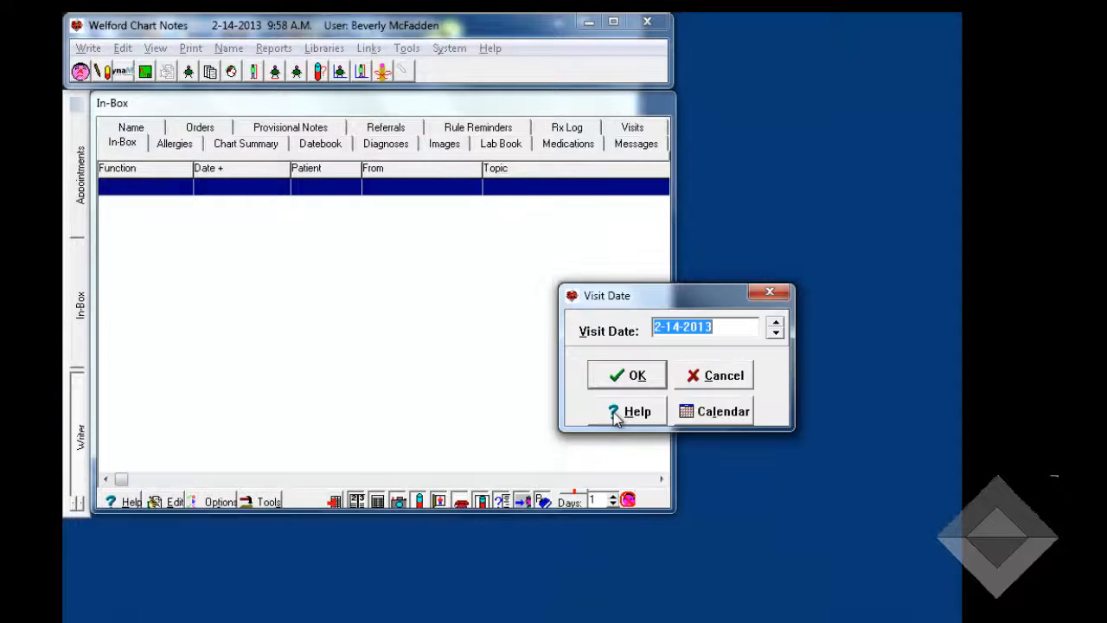
pyautogui.click(636, 376)
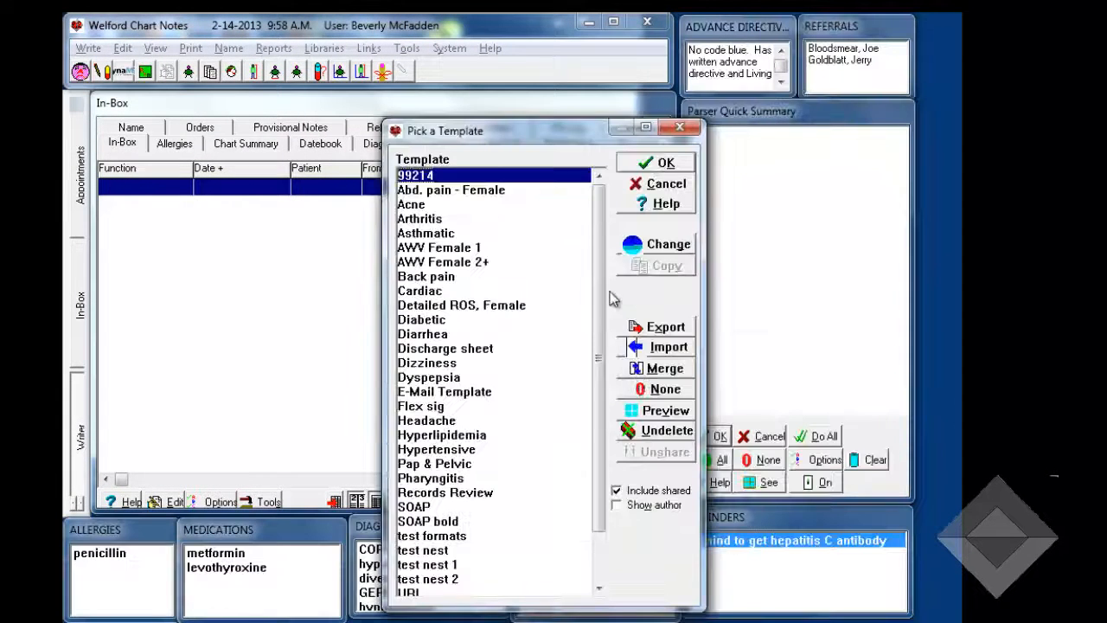
pyautogui.click(684, 165)
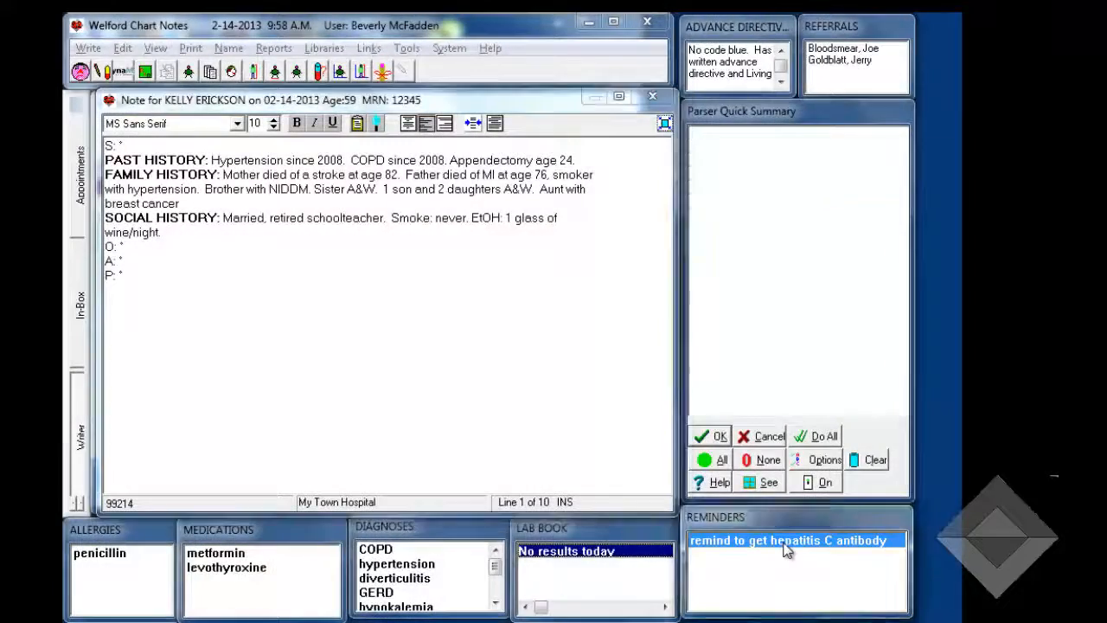
pyautogui.doubleClick(785, 550)
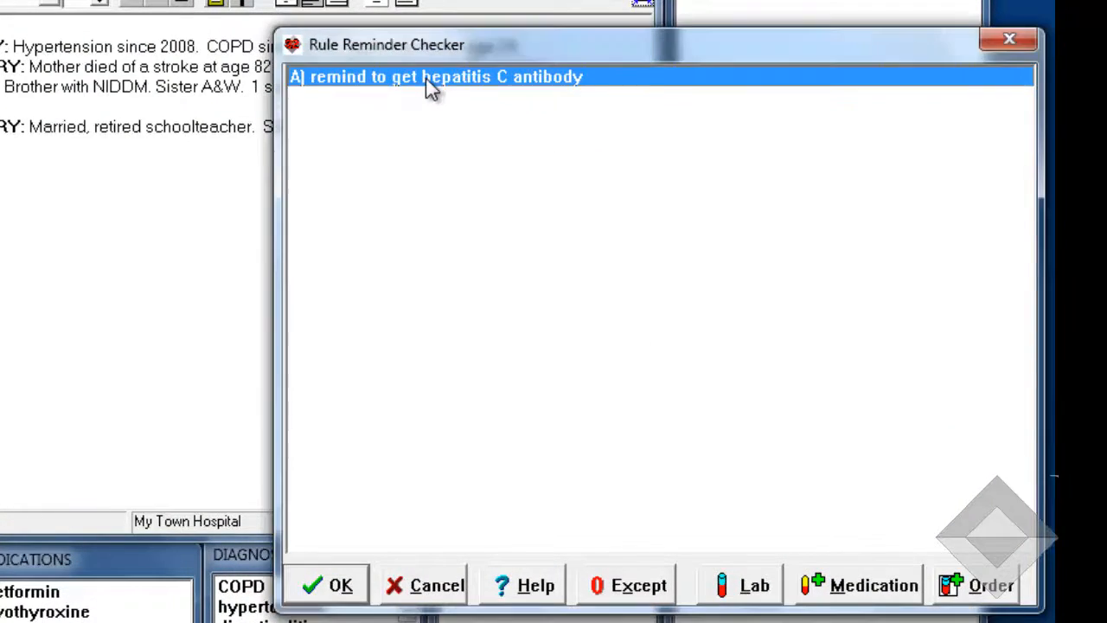
pyautogui.doubleClick(428, 79)
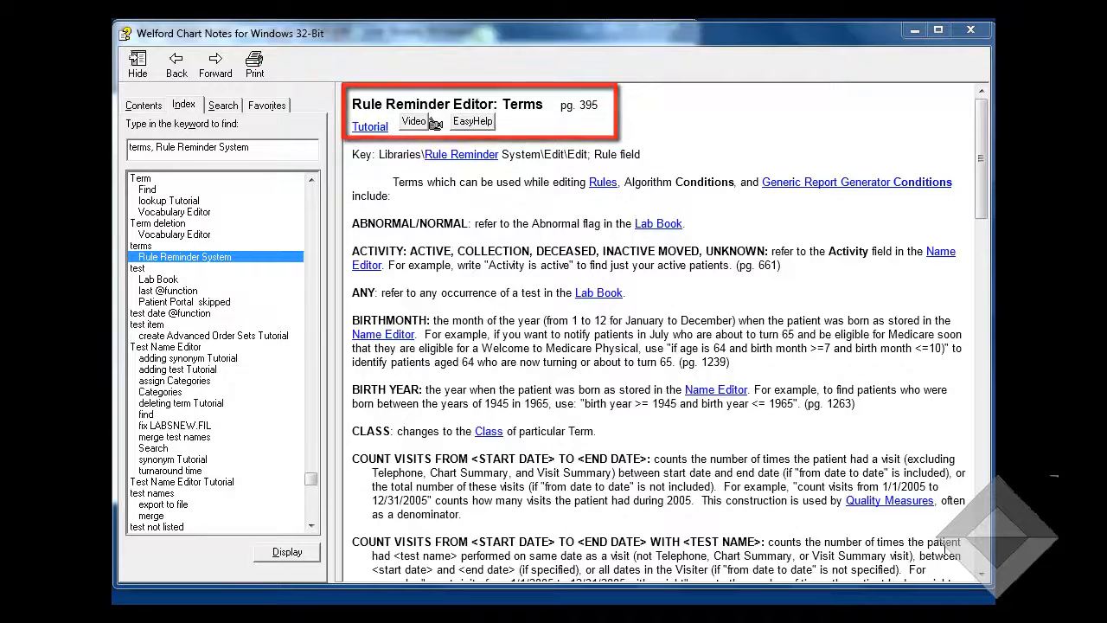
# Read through the rule terms and their examples in the "Rule Reminder Editor: Terms" help topic.
pyautogui.scroll(-15, 984, 548)
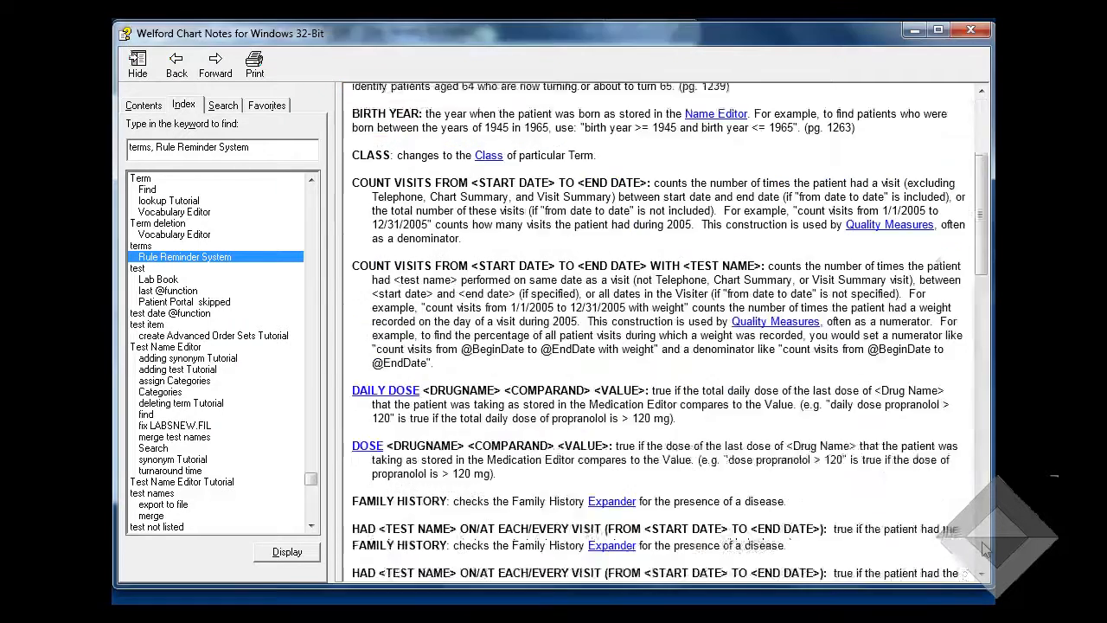
pyautogui.scroll(-10, 984, 547)
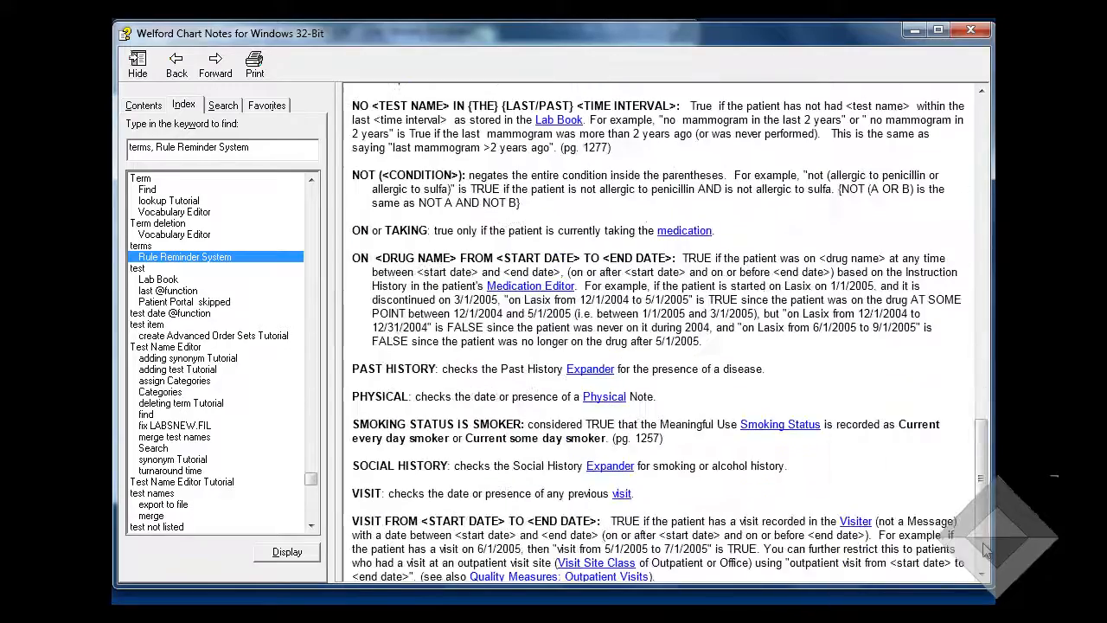
pyautogui.scroll(-3, 984, 548)
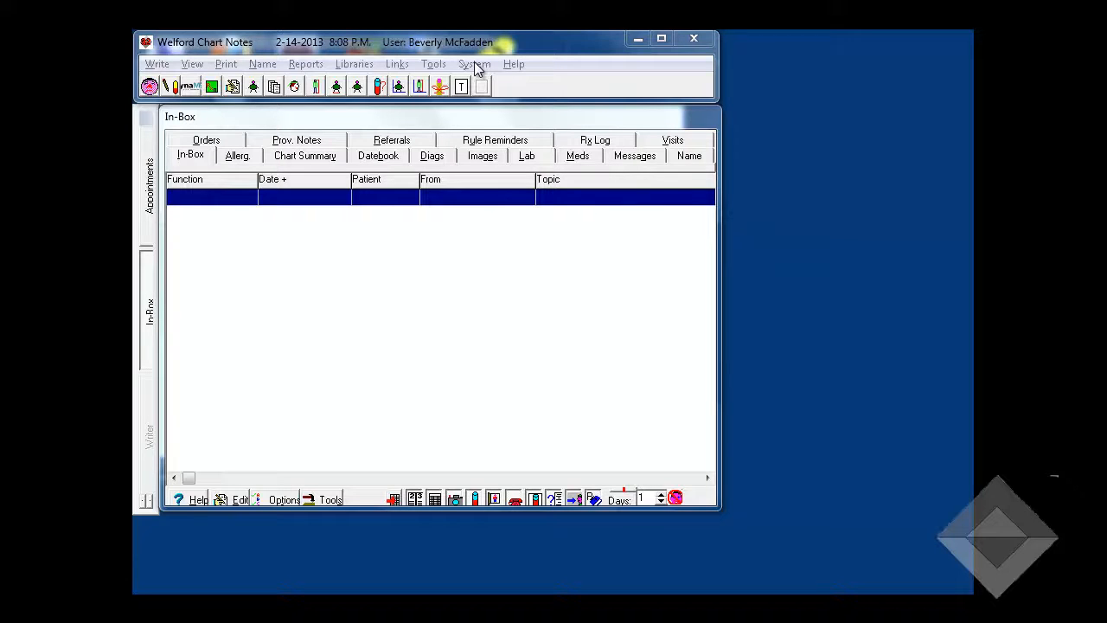
# Review the Medication Options and accept them with Auto Check Rule Reminders enabled.
pyautogui.click(475, 65)
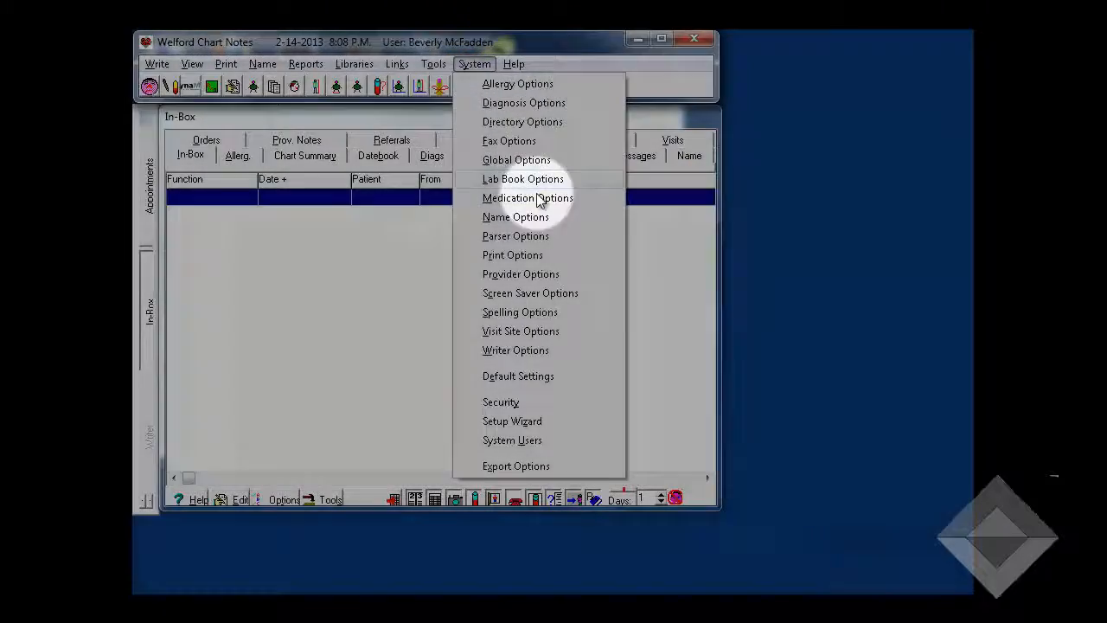
pyautogui.click(542, 197)
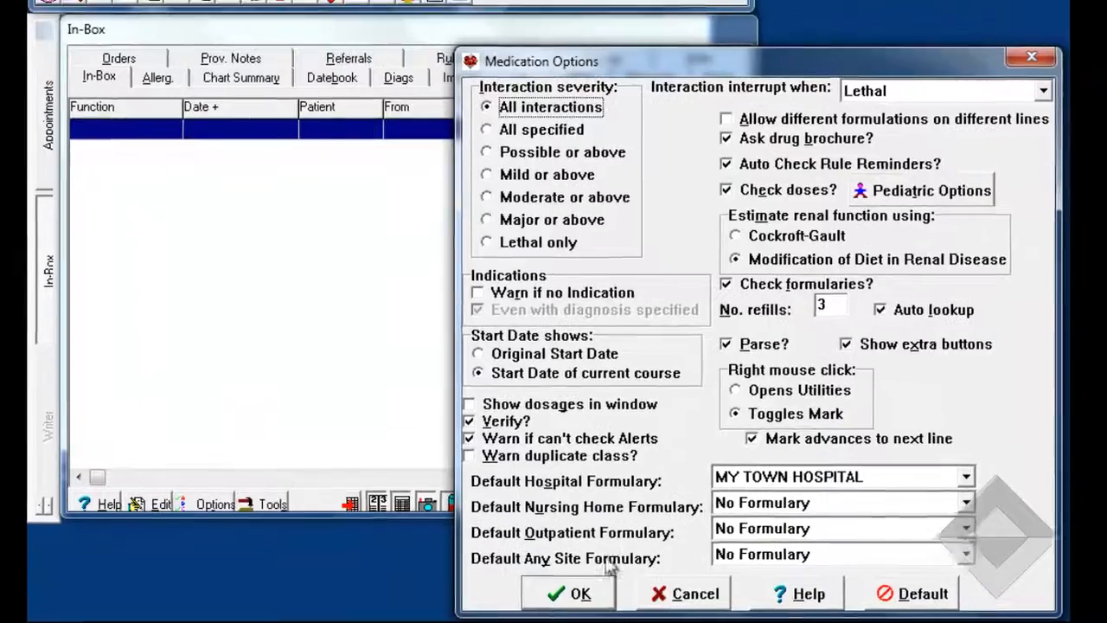
pyautogui.click(584, 593)
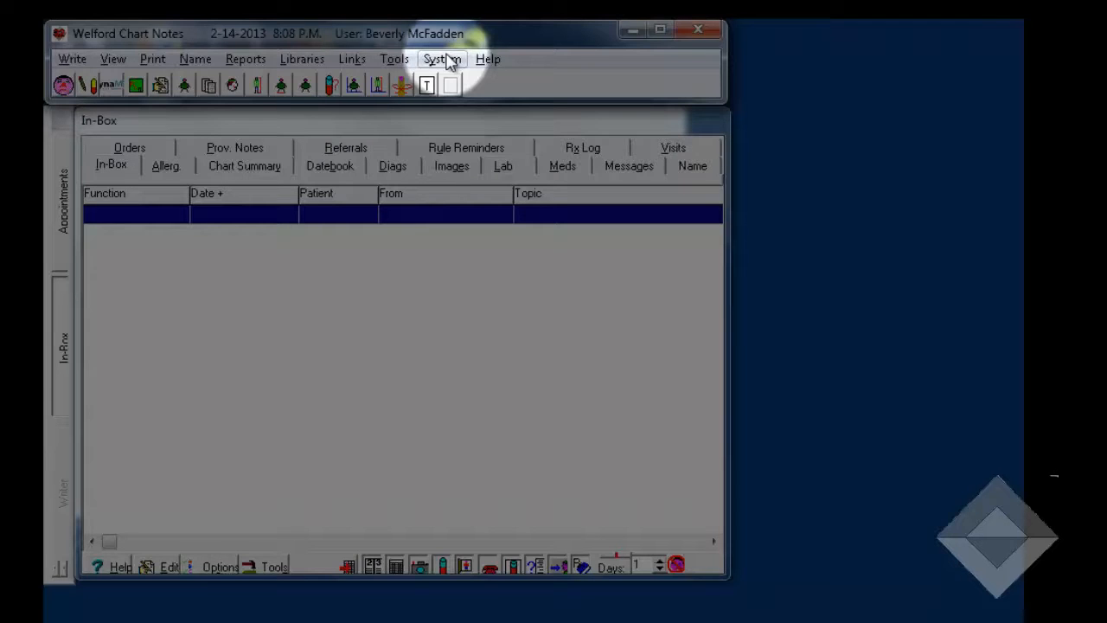
# Open the Diagnosis Options to examine the automatic rule reminder check setting.
pyautogui.click(443, 58)
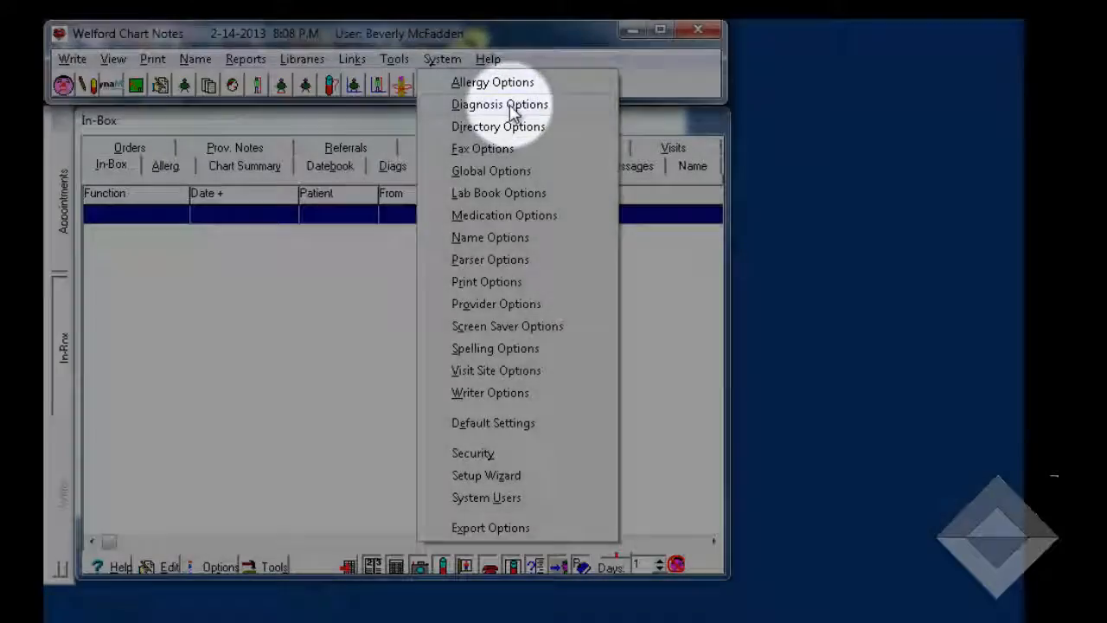
pyautogui.click(500, 105)
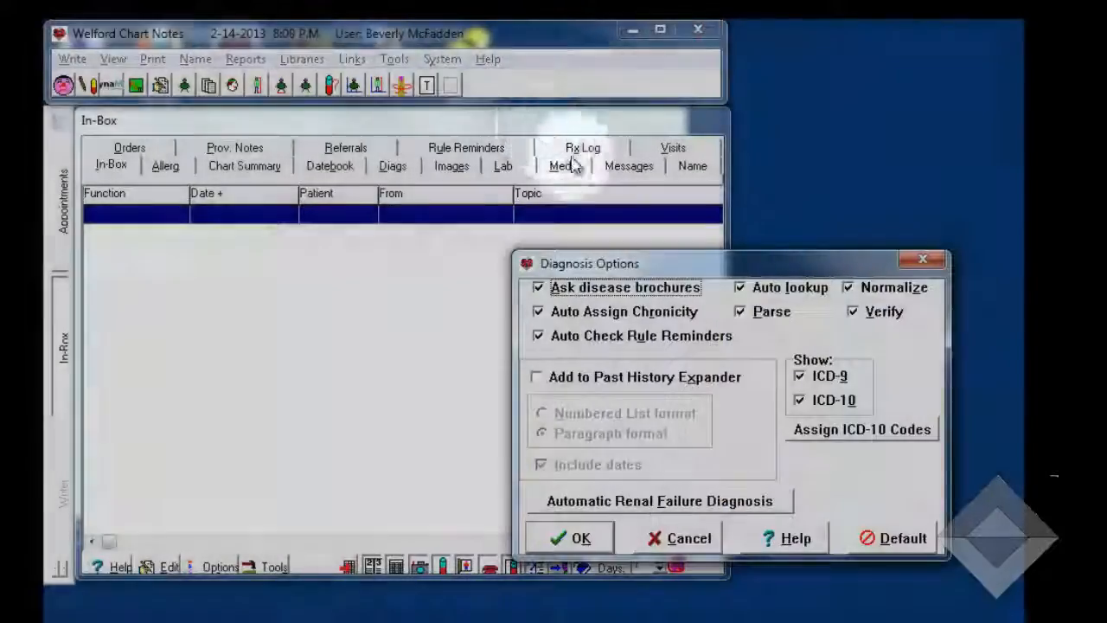